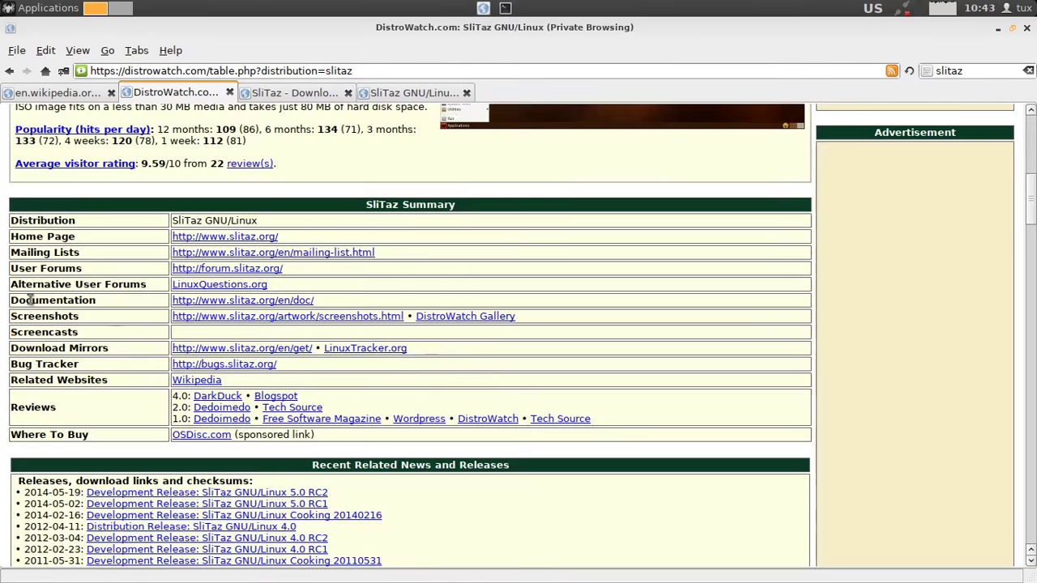
# Scroll DistroWatch's SliTaz page down to the SliTaz Summary table.
pyautogui.scroll(-10, 29, 300)
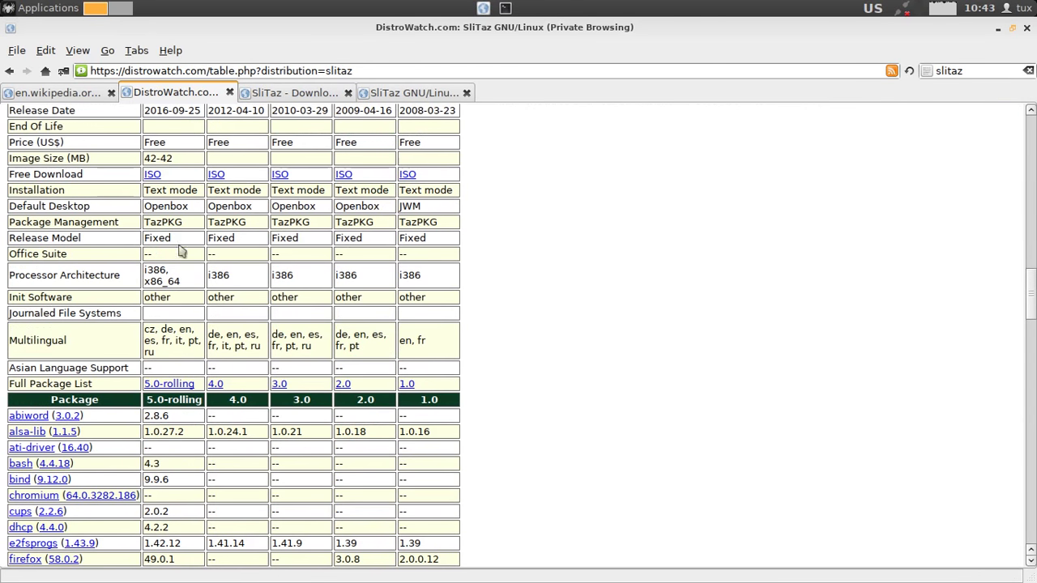
# Highlight the TazPKG package management and Init Software rows, then scroll through the table.
pyautogui.moveTo(182, 222); pyautogui.dragTo(10, 227)
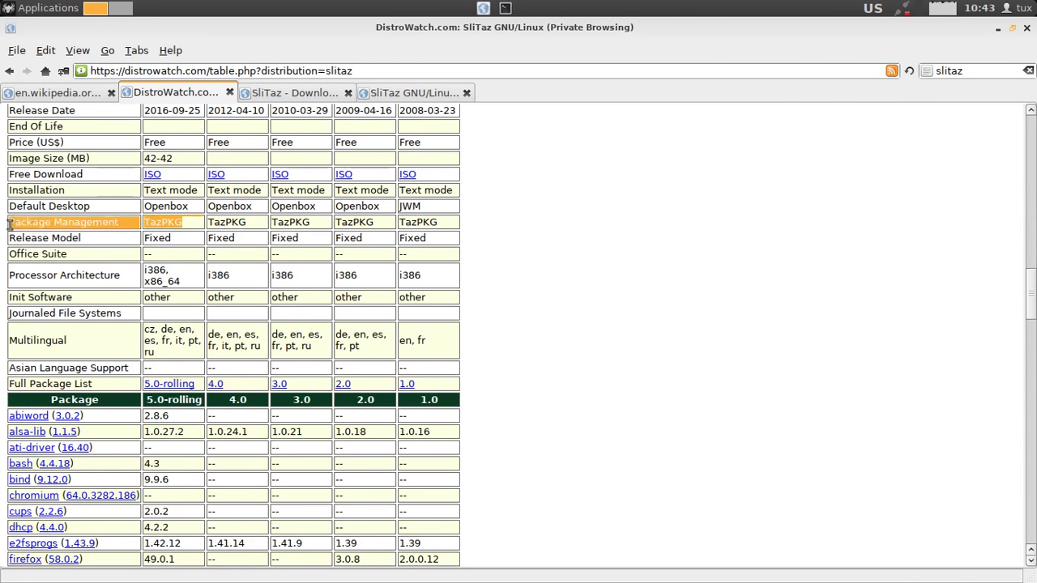
pyautogui.moveTo(172, 297); pyautogui.dragTo(7, 297)
pyautogui.scroll(-3, 86, 299)
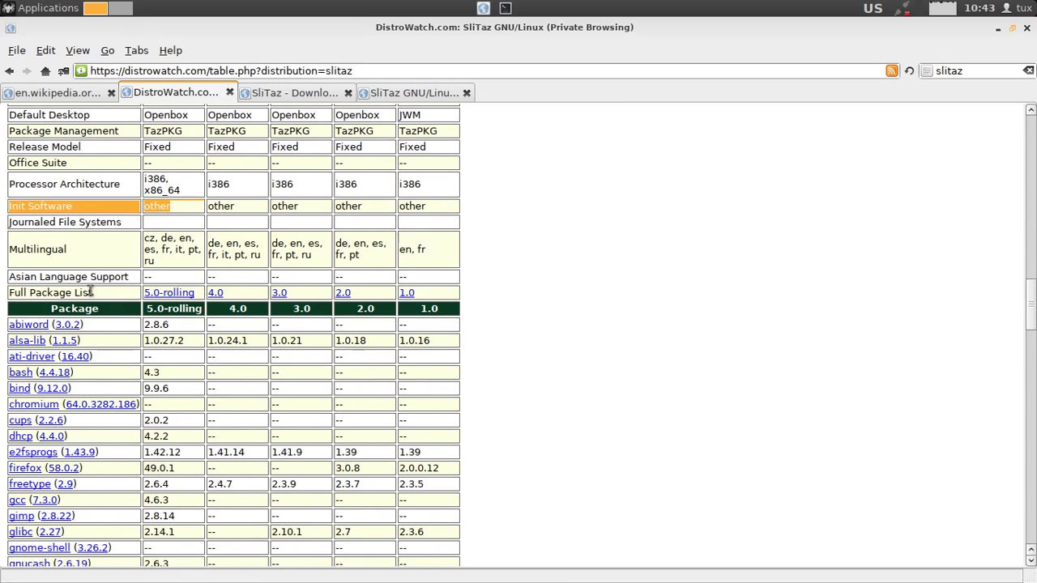
pyautogui.scroll(-8, 91, 293)
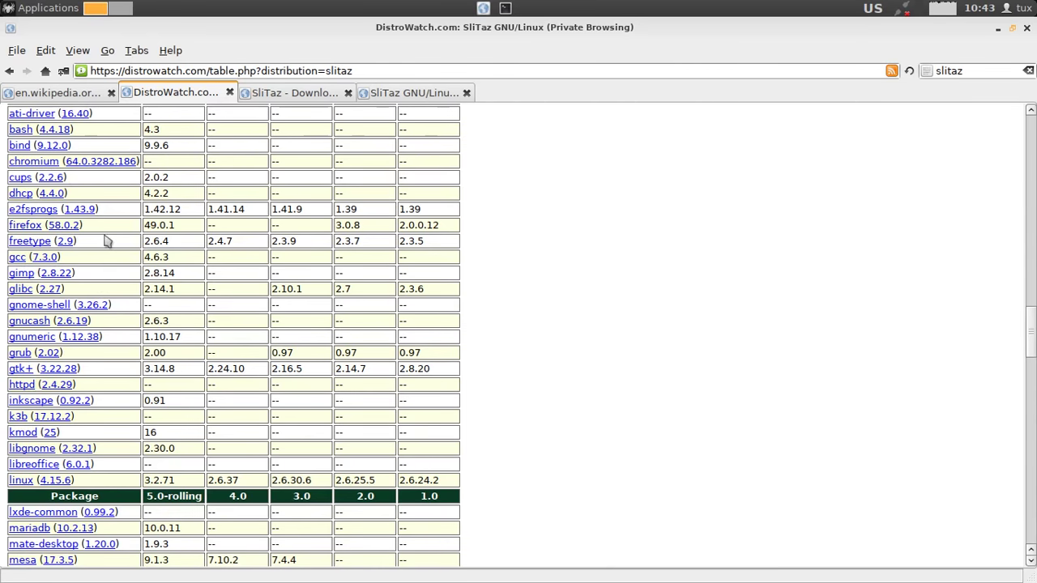
pyautogui.scroll(-3, 111, 273)
pyautogui.scroll(4, 111, 273)
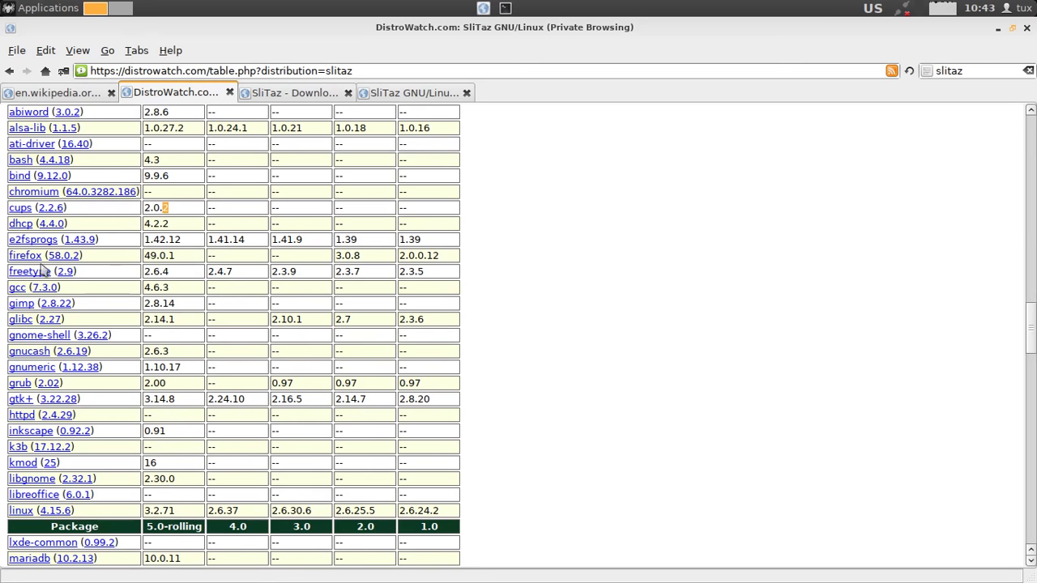
# Highlight the package versions gcc 4.6.3, grub 2.00 and linux 3.2.71.
pyautogui.click(175, 290)
pyautogui.click(174, 290)
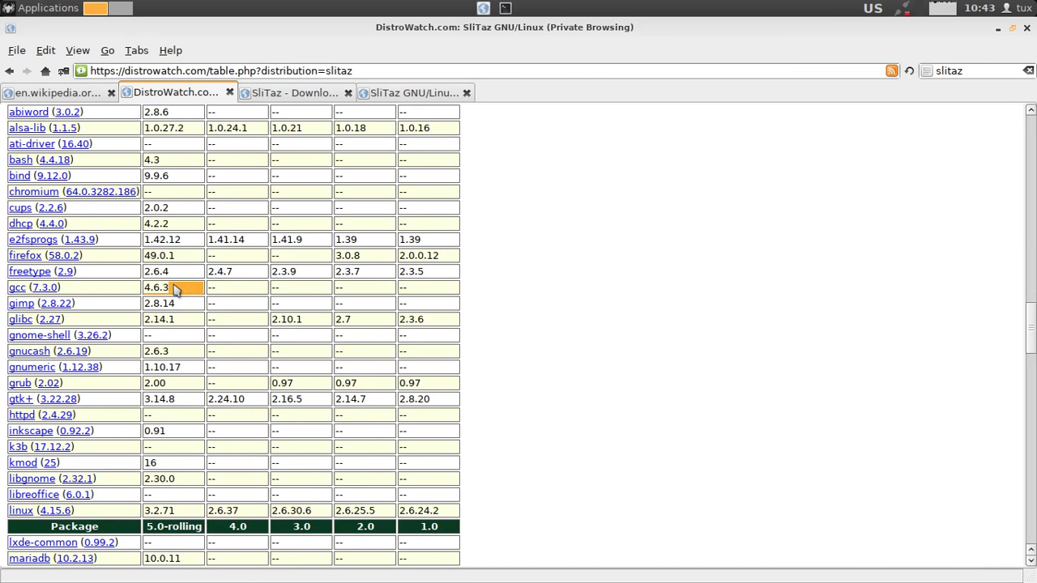
pyautogui.scroll(-2, 174, 290)
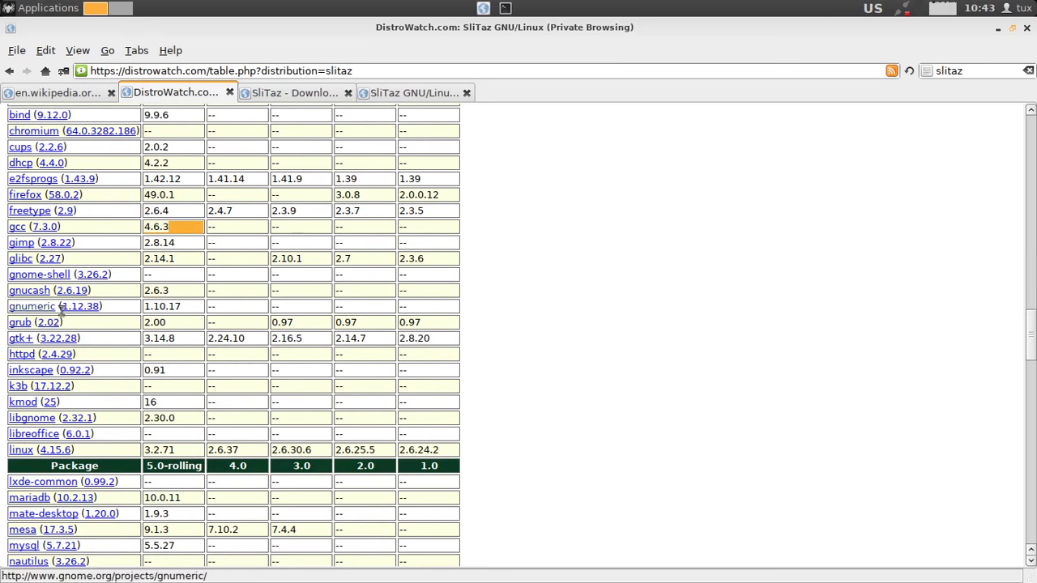
pyautogui.doubleClick(179, 323)
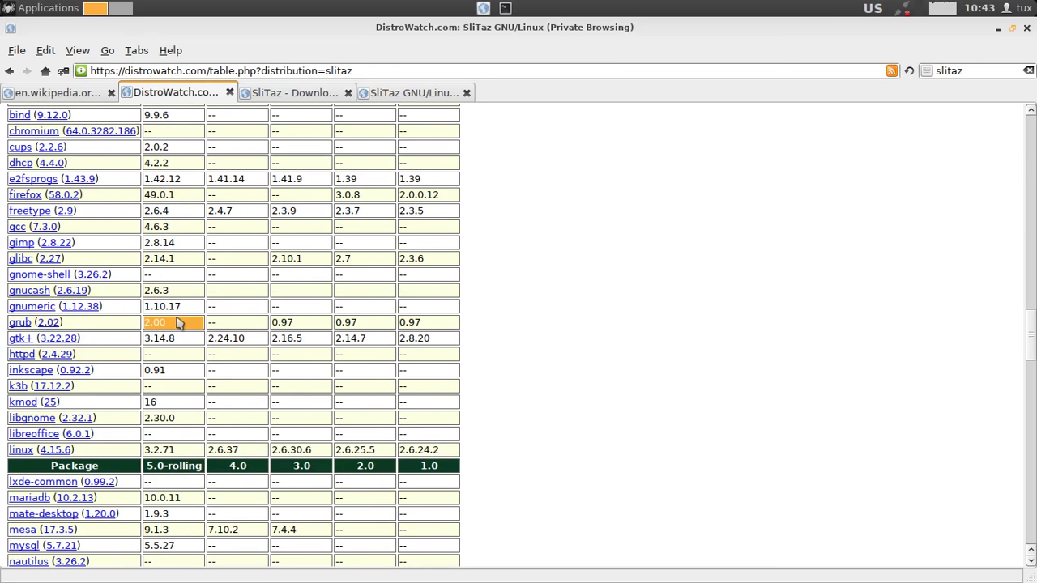
pyautogui.scroll(-5, 178, 323)
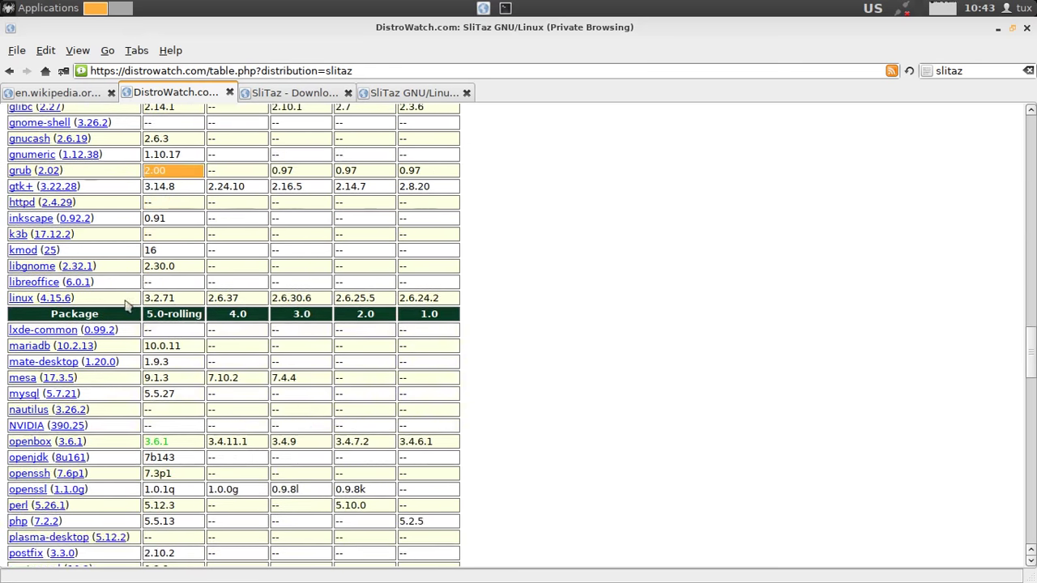
pyautogui.doubleClick(176, 300)
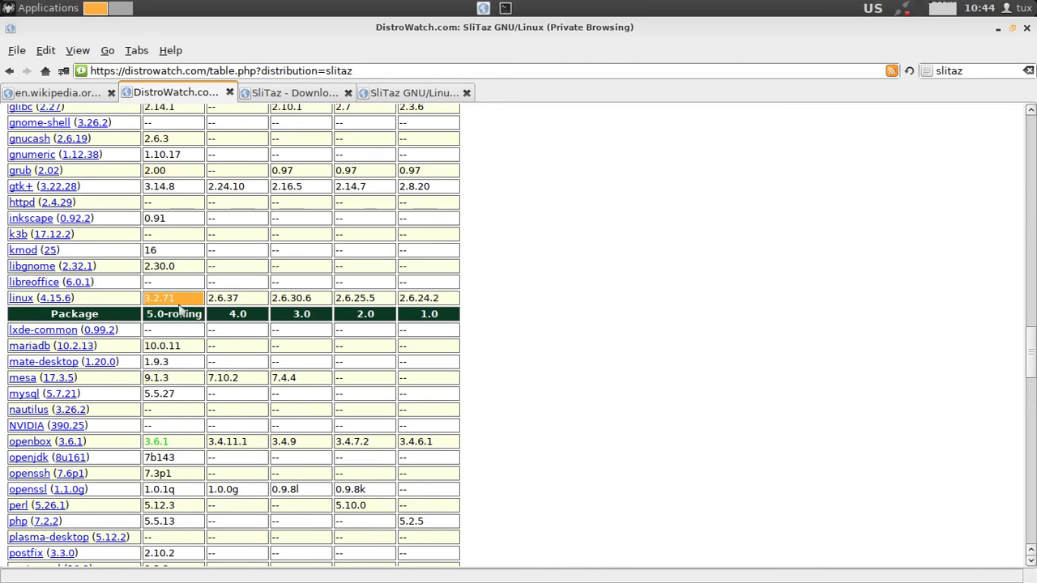
pyautogui.click(500, 336)
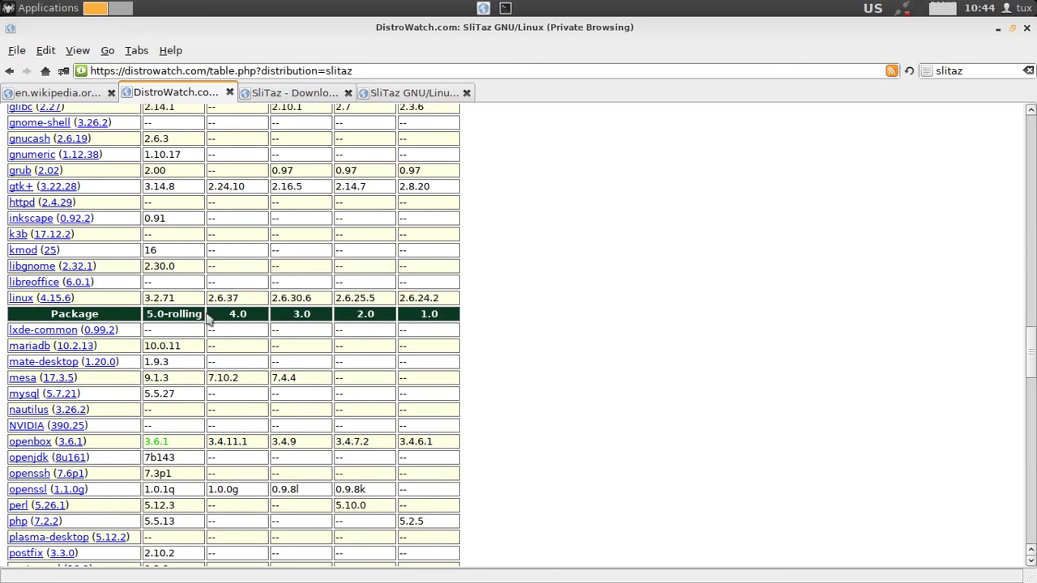
# Highlight the 5.0-rolling column heading, return to the top, and switch to the SliTaz homepage tab.
pyautogui.moveTo(206, 319); pyautogui.dragTo(149, 315)
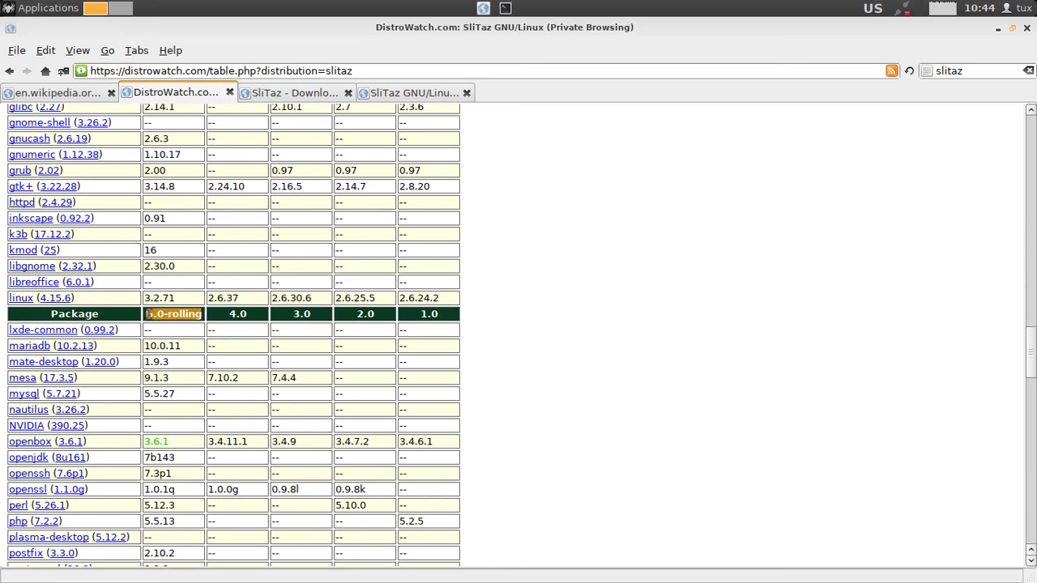
pyautogui.scroll(-5, 243, 381)
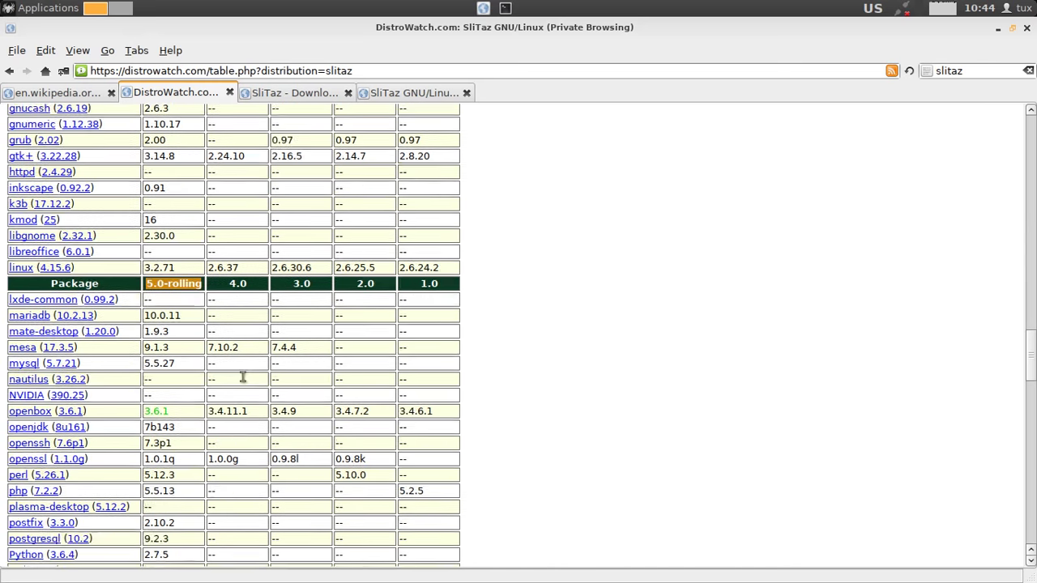
pyautogui.scroll(7, 243, 385)
pyautogui.click(507, 363)
pyautogui.moveTo(1028, 332); pyautogui.dragTo(1028, 113)
pyautogui.click(387, 94)
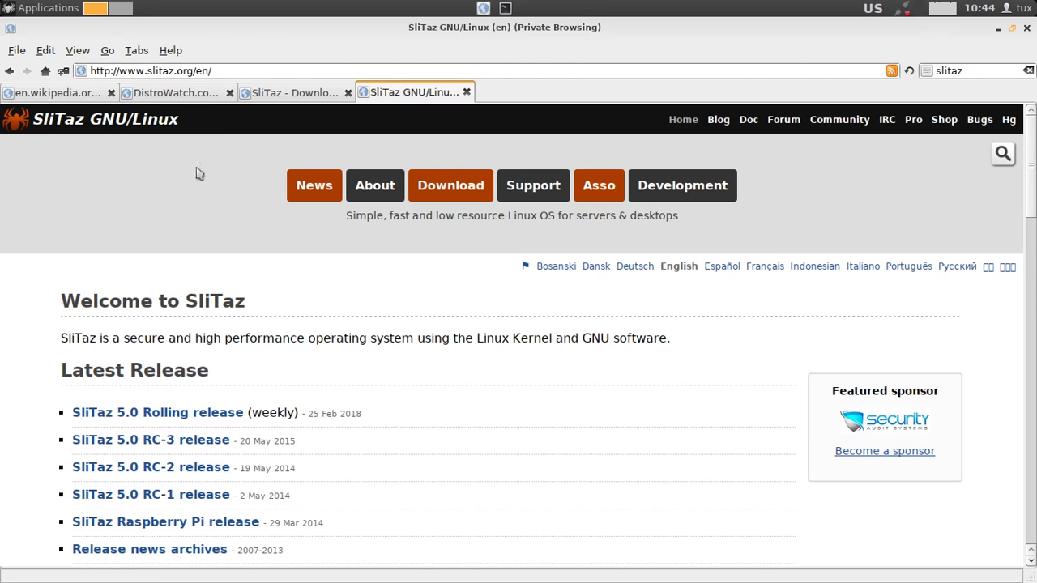
# Select the slitaz.org page address, then return focus to the page.
pyautogui.click(219, 70)
pyautogui.doubleClick(219, 71)
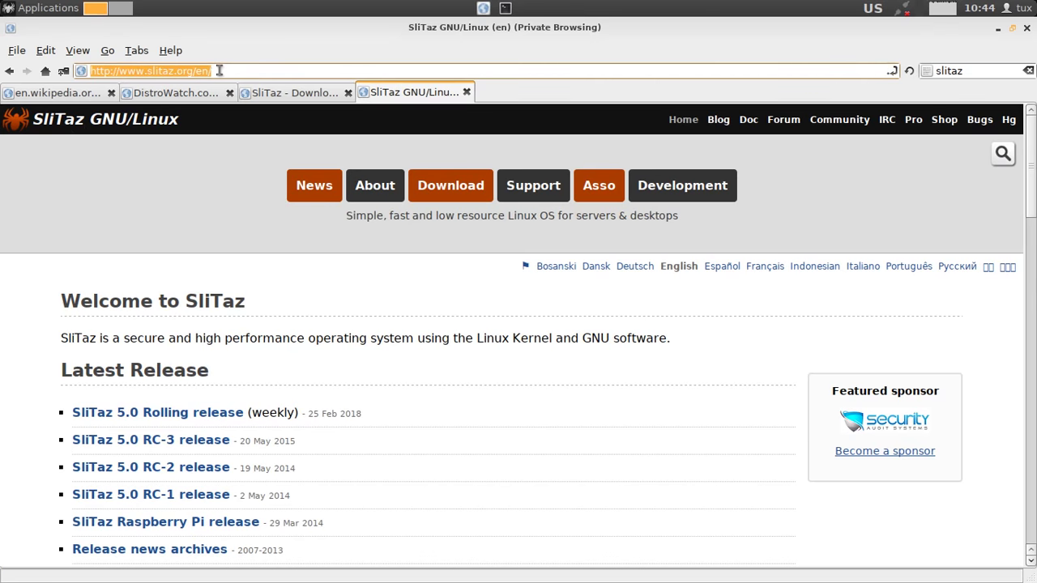
pyautogui.click(347, 259)
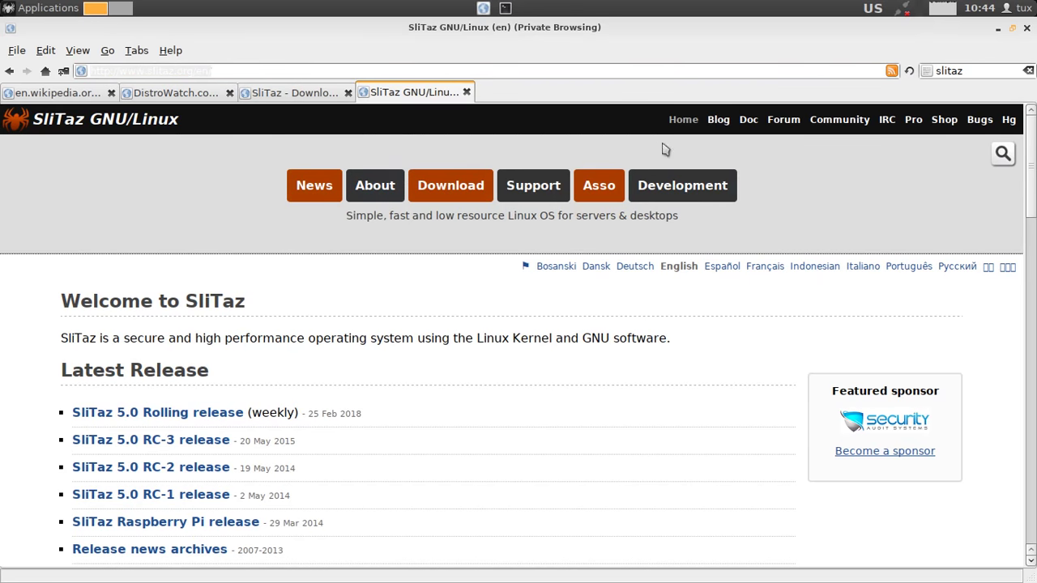
# Highlight the SliTaz 5.0 Rolling release line, scroll the homepage, then switch to the Downloads tab.
pyautogui.scroll(-2, 324, 235)
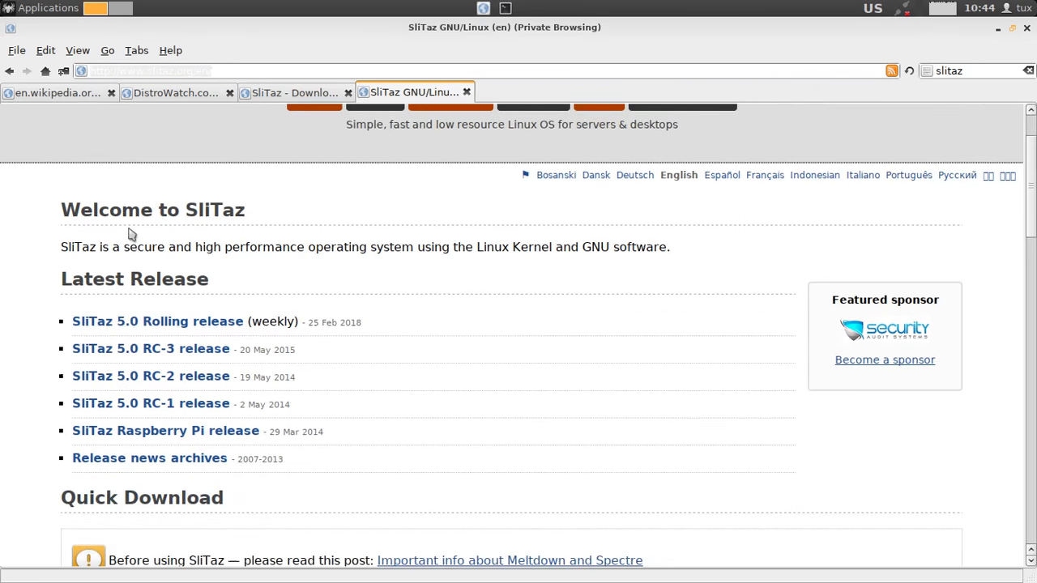
pyautogui.moveTo(95, 313); pyautogui.dragTo(380, 317)
pyautogui.click(2, 283)
pyautogui.scroll(-3, 47, 276)
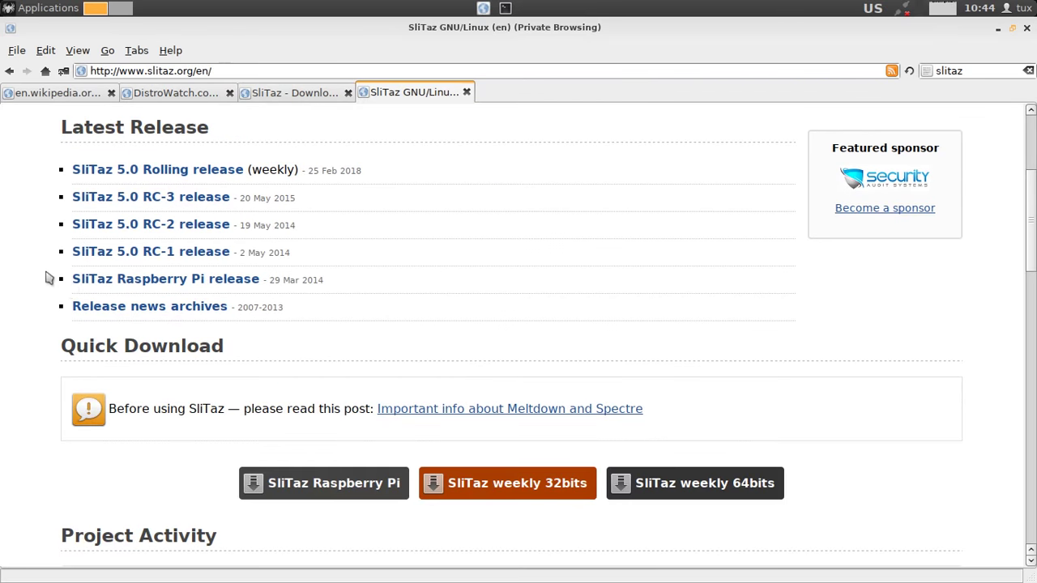
pyautogui.scroll(-5, 79, 308)
pyautogui.scroll(-5, 47, 416)
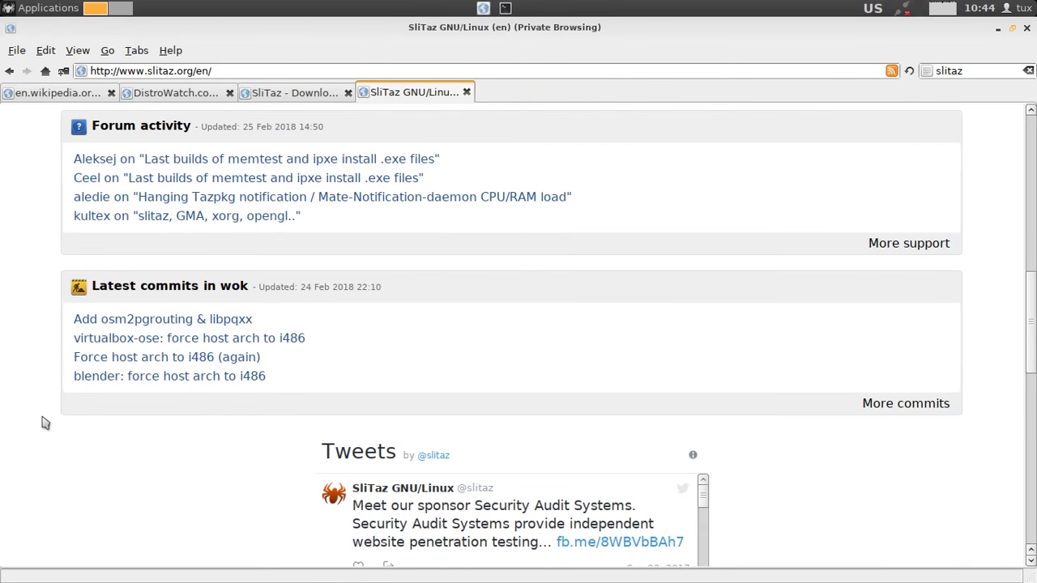
pyautogui.moveTo(1033, 332); pyautogui.dragTo(1032, 154)
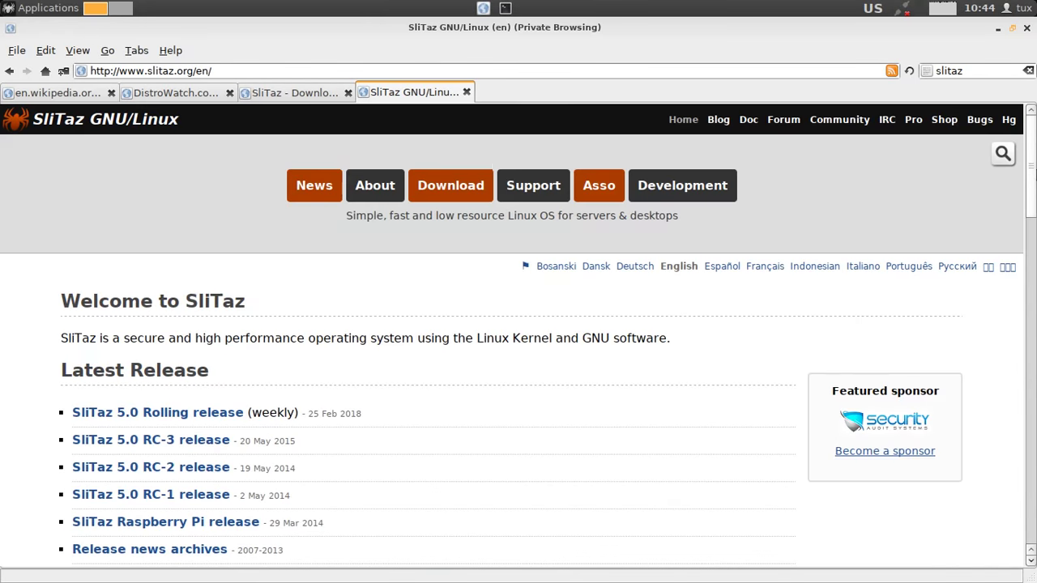
pyautogui.click(299, 96)
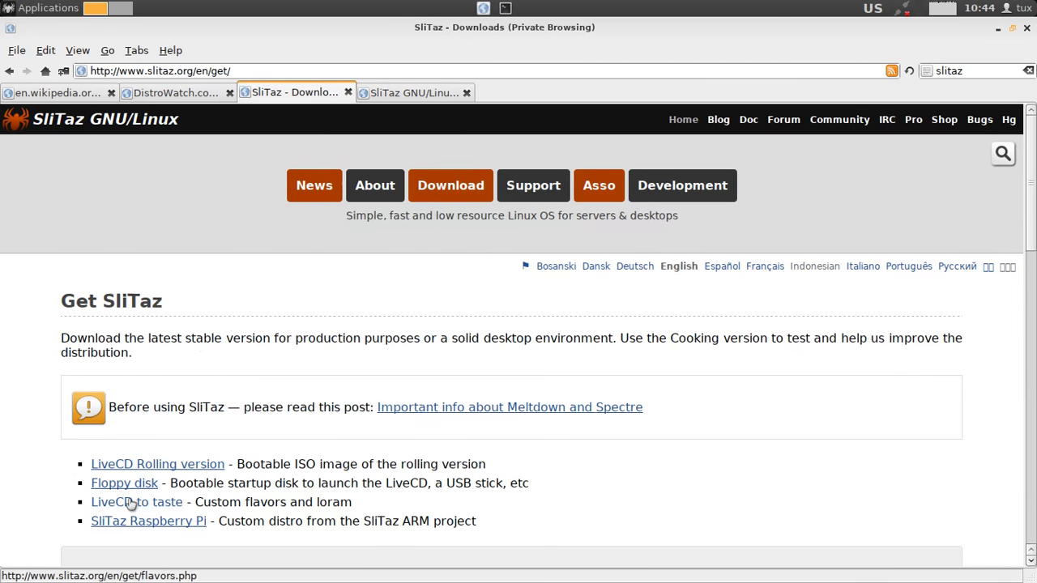
# Scroll the Get SliTaz page to its footer, jump back to the top, and switch to the Wikipedia tab.
pyautogui.scroll(-2, 11, 461)
pyautogui.scroll(-1, 10, 462)
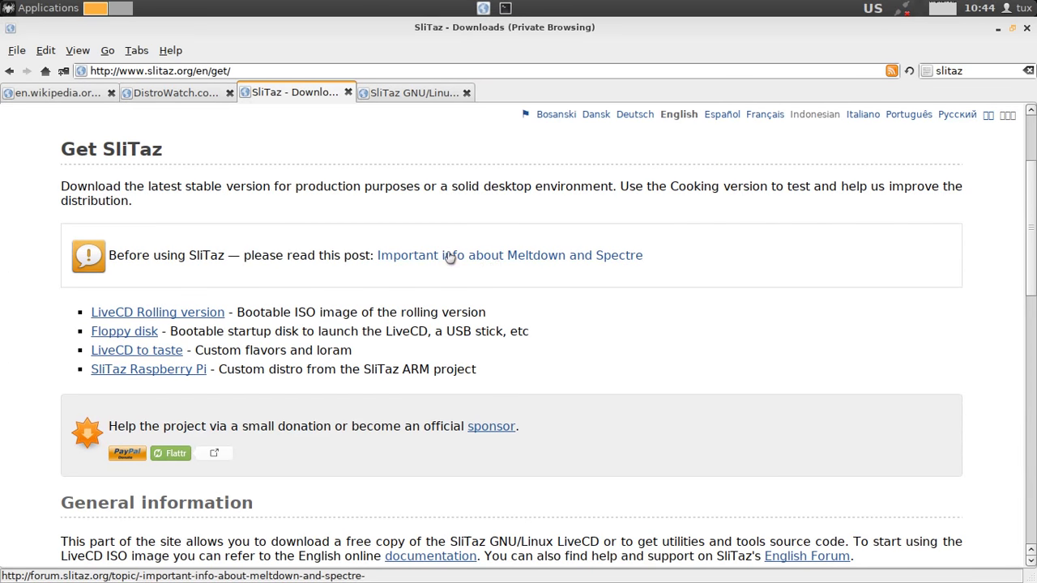
pyautogui.scroll(-5, 2, 318)
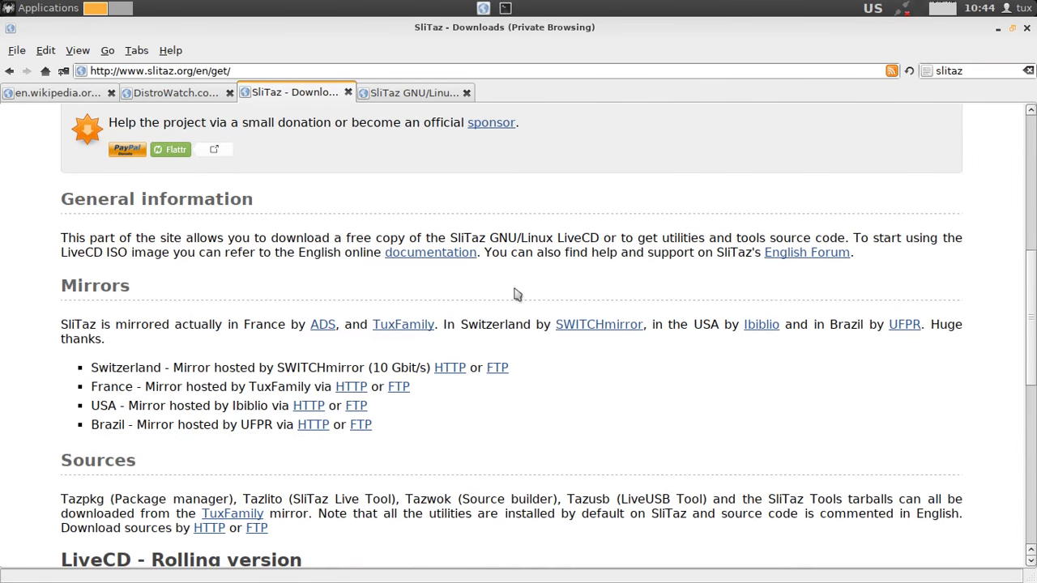
pyautogui.scroll(-3, 518, 308)
pyautogui.scroll(-7, 525, 326)
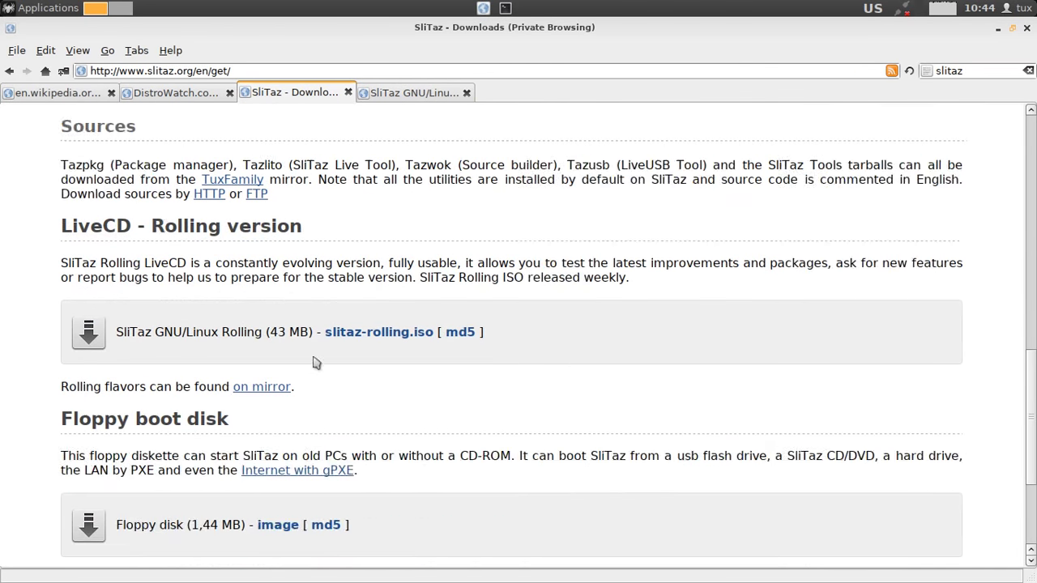
pyautogui.scroll(-1, 187, 413)
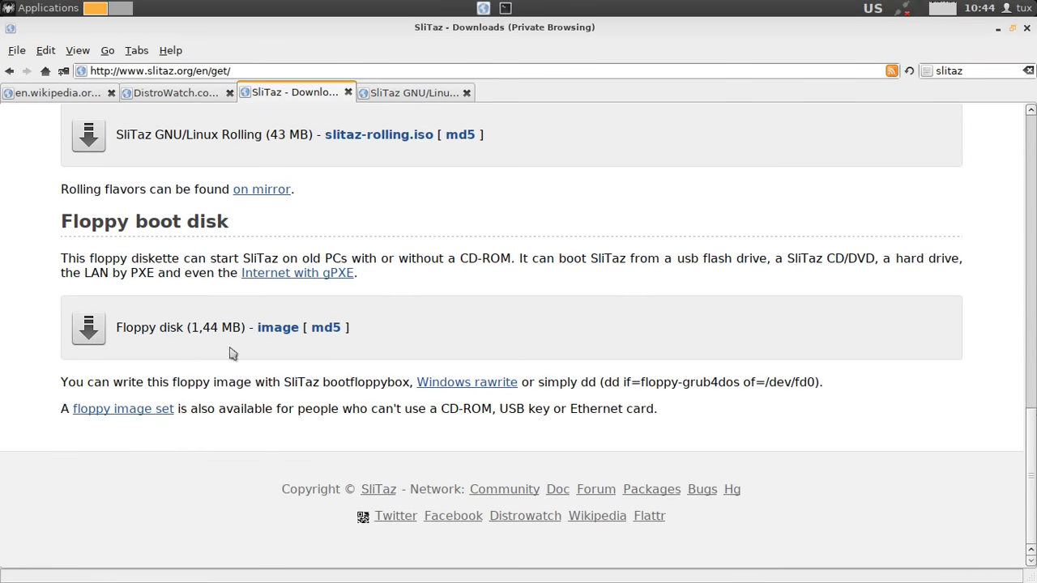
pyautogui.press('Home')
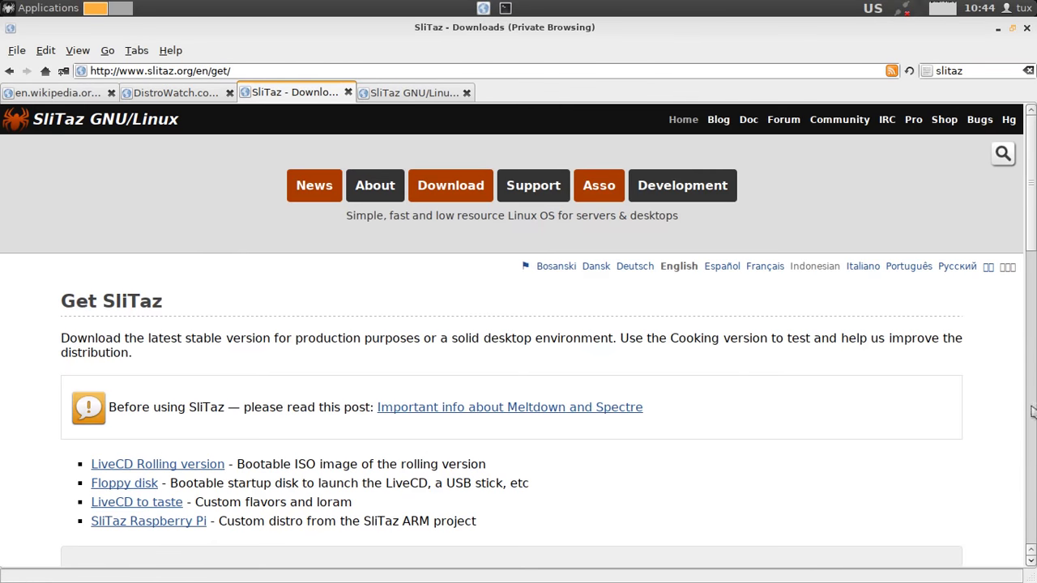
pyautogui.click(60, 94)
# Close the browser and browse the Multimedia and Office categories of the Applications menu.
pyautogui.hotkey('alt', 'F4')
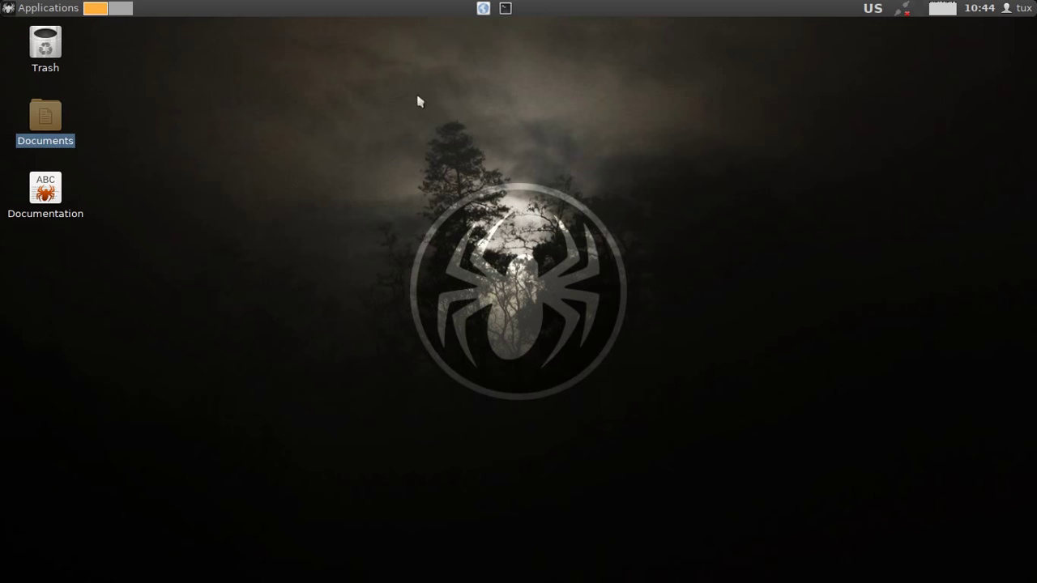
pyautogui.click(9, 8)
pyautogui.moveTo(32, 26)
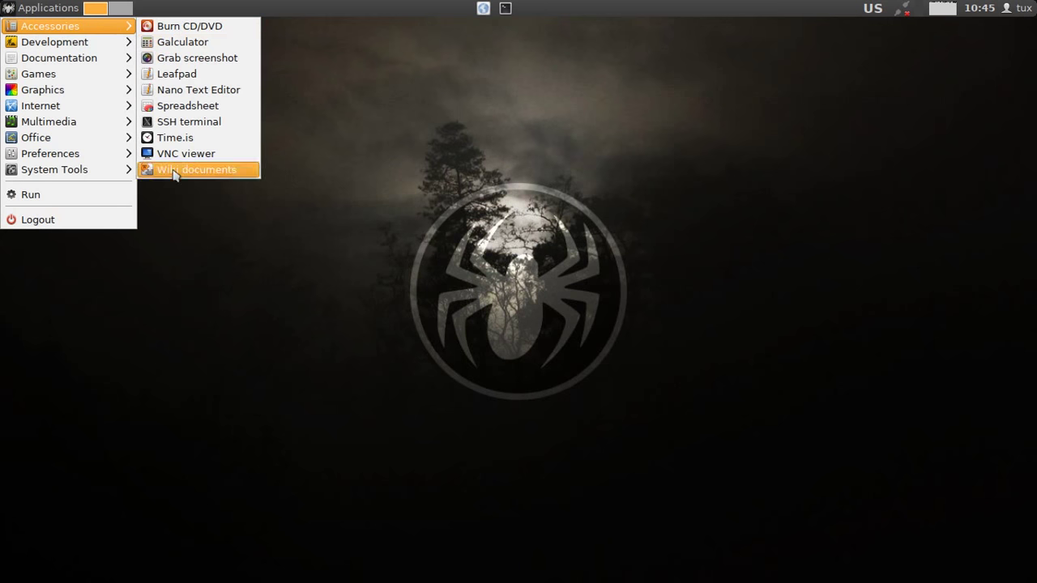
pyautogui.moveTo(93, 45)
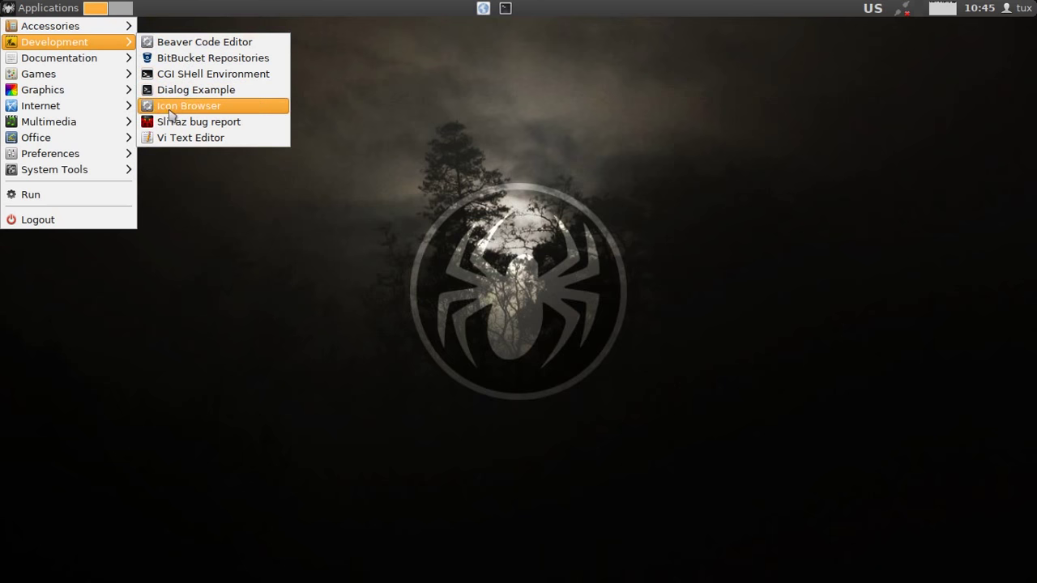
pyautogui.moveTo(116, 57)
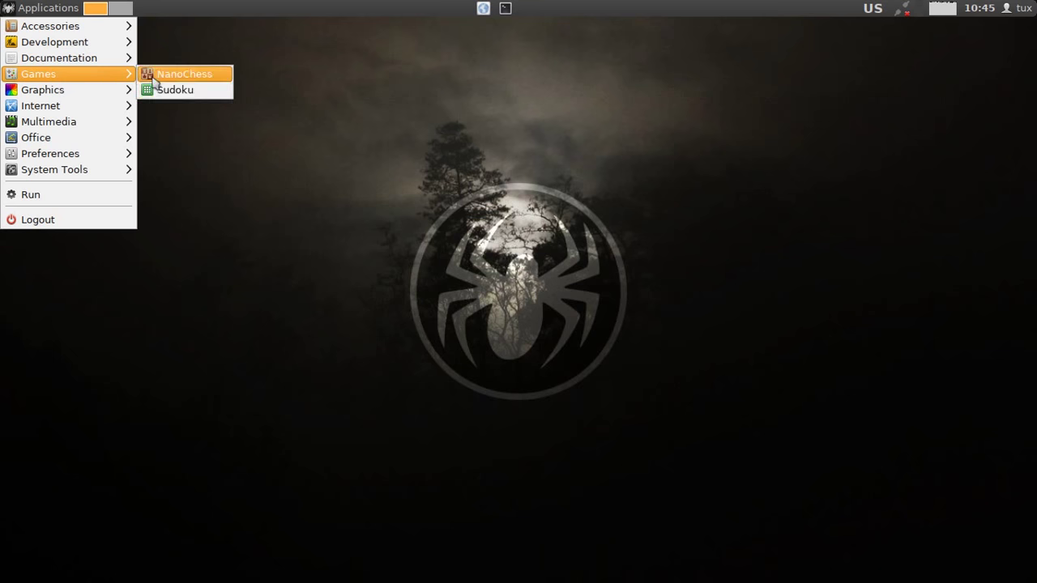
pyautogui.moveTo(101, 96)
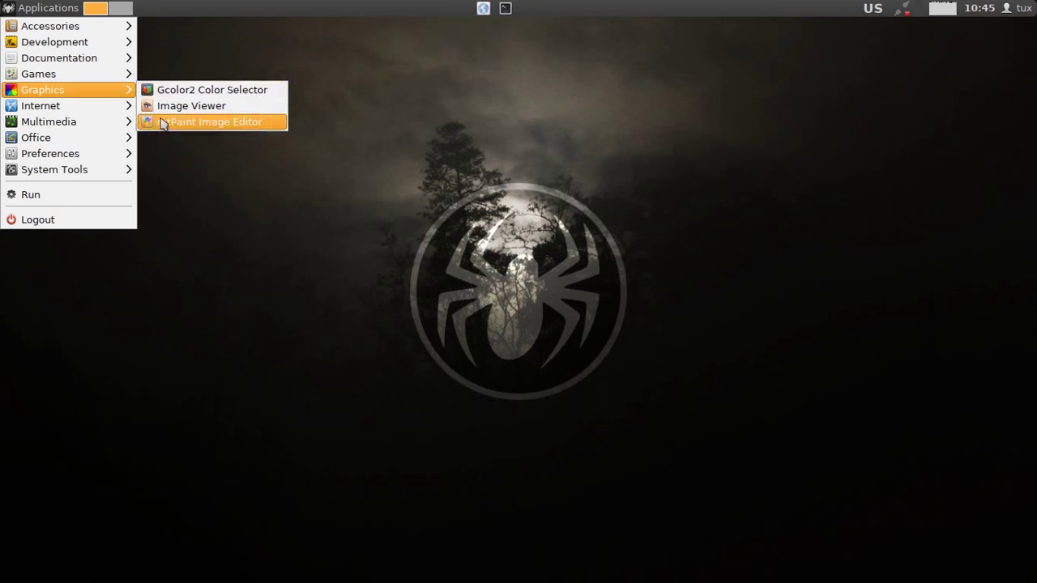
pyautogui.moveTo(51, 110)
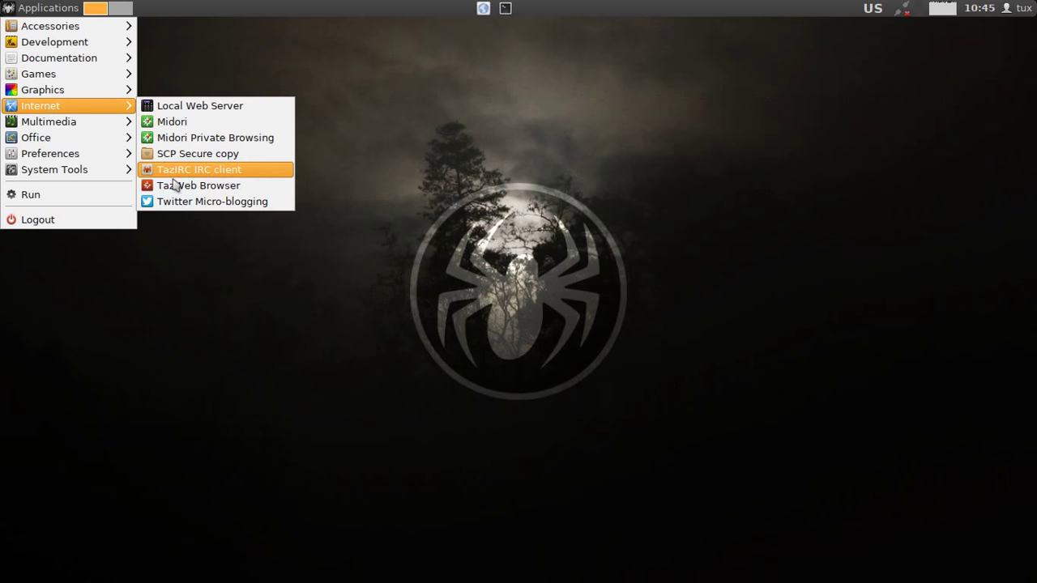
# Browse System Tools and Preferences, then launch Preferences > Appearance GTK+.
pyautogui.moveTo(88, 125)
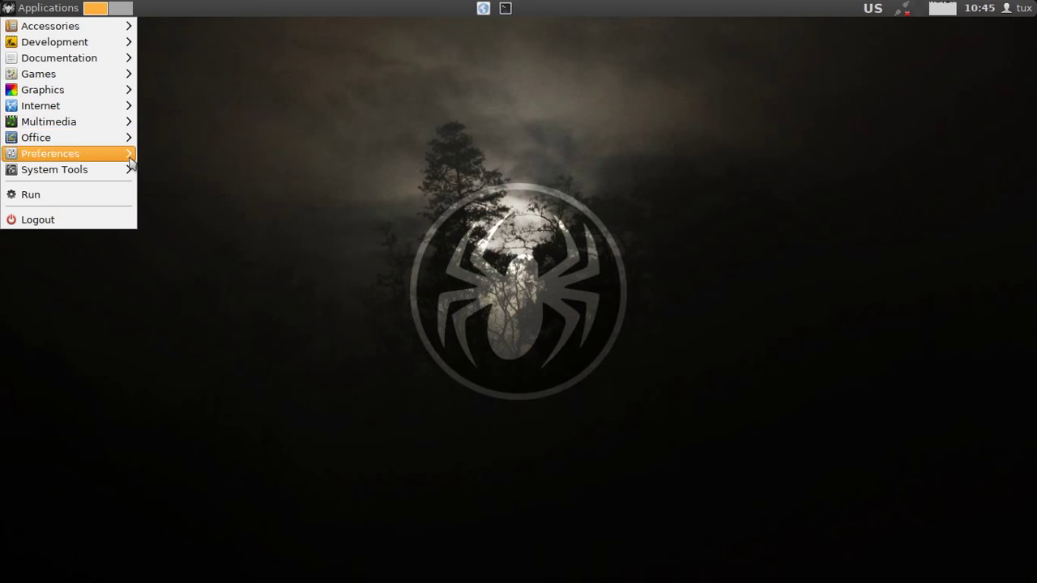
pyautogui.moveTo(123, 138)
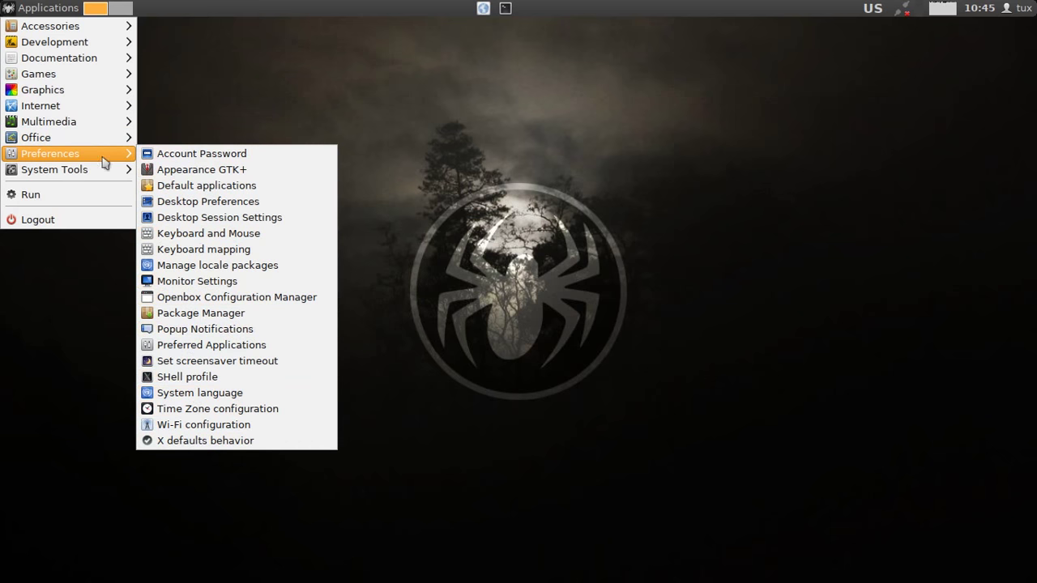
pyautogui.moveTo(132, 171)
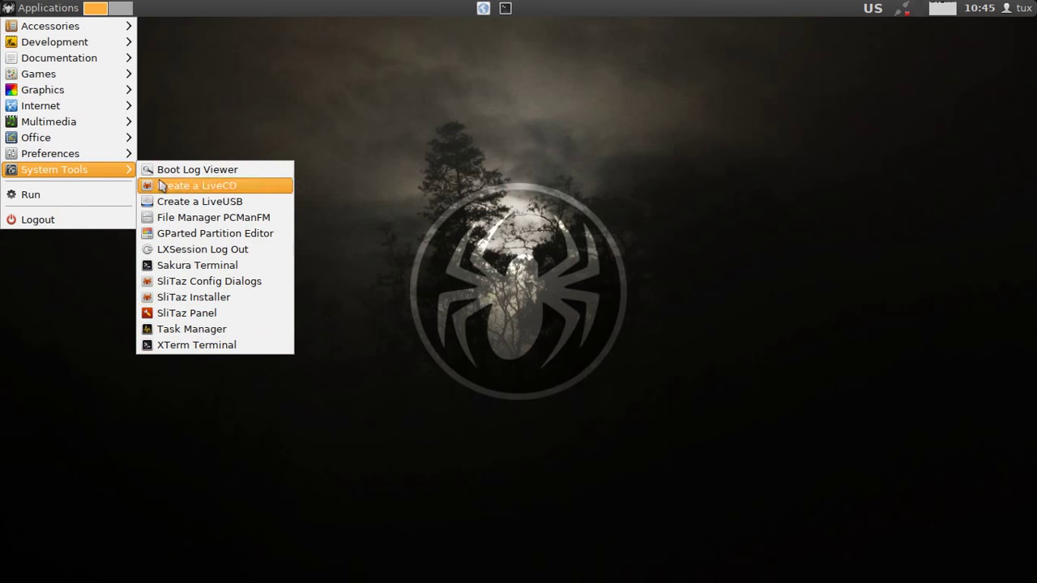
pyautogui.moveTo(91, 157)
pyautogui.click(187, 170)
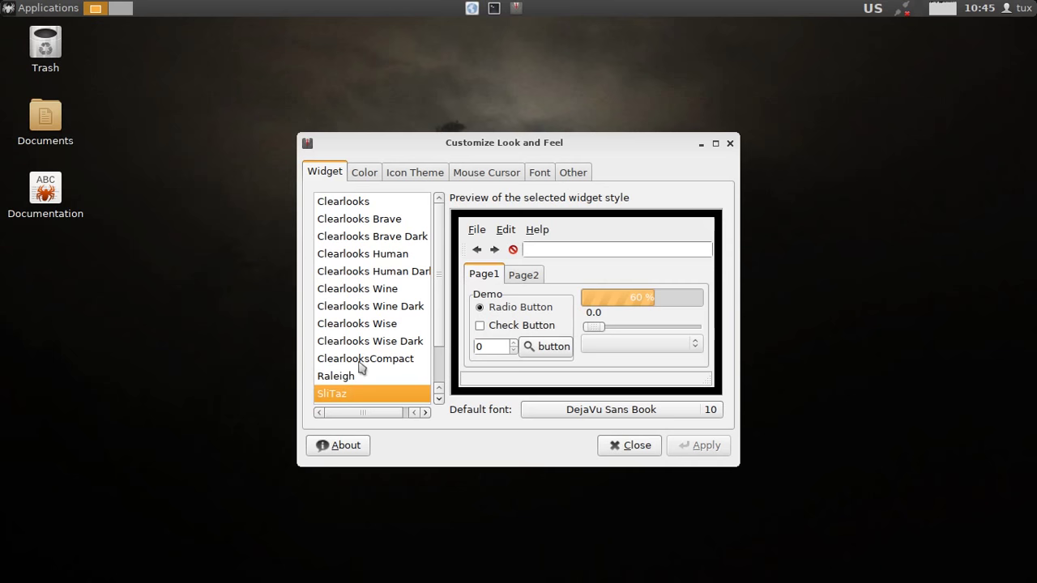
# Preview the Wise, Wine, Human and Brave Clearlooks Dark themes and apply Clearlooks Brave Dark.
pyautogui.click(369, 341)
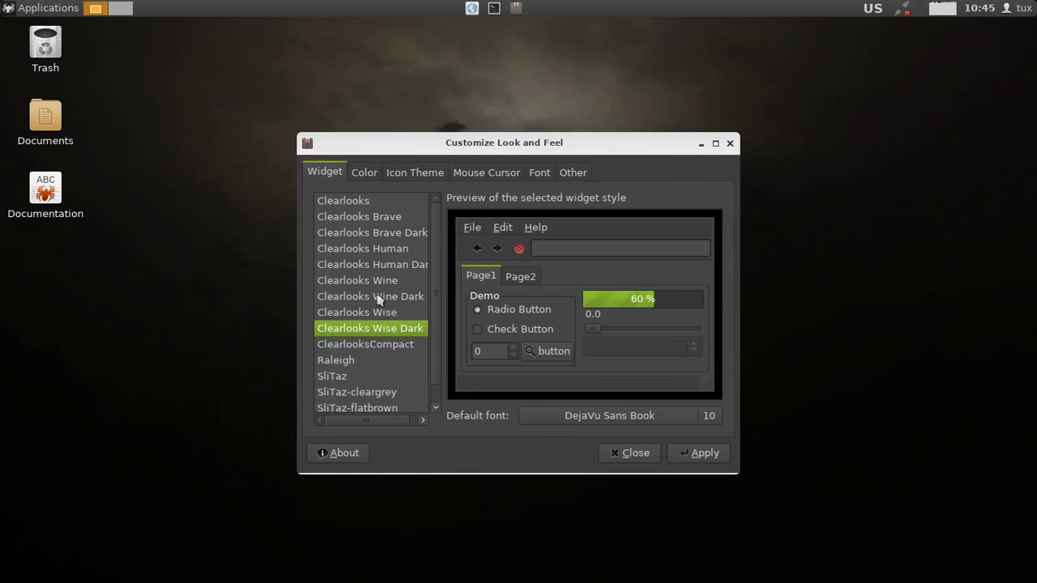
pyautogui.click(378, 300)
pyautogui.click(377, 265)
pyautogui.click(380, 234)
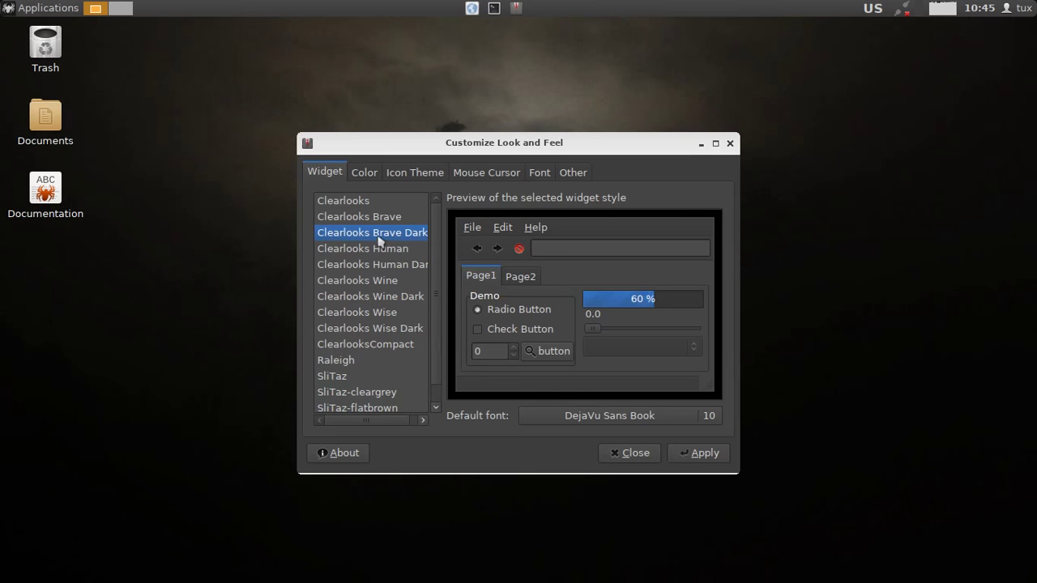
pyautogui.click(700, 452)
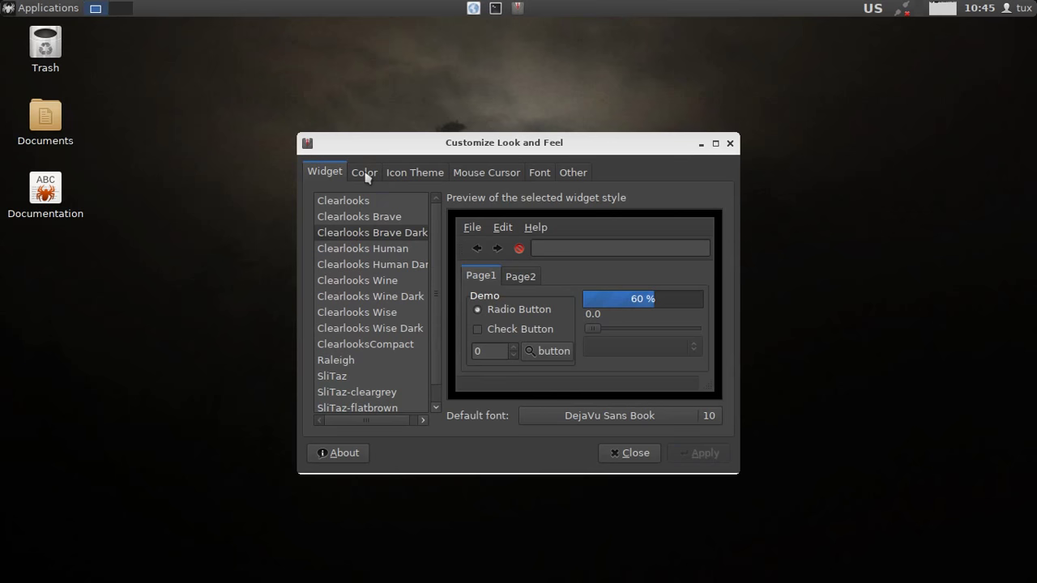
# Look through the colour, icon theme (SliTaz-Faenza-Dark), cursor, font and other appearance settings.
pyautogui.click(366, 178)
pyautogui.click(410, 175)
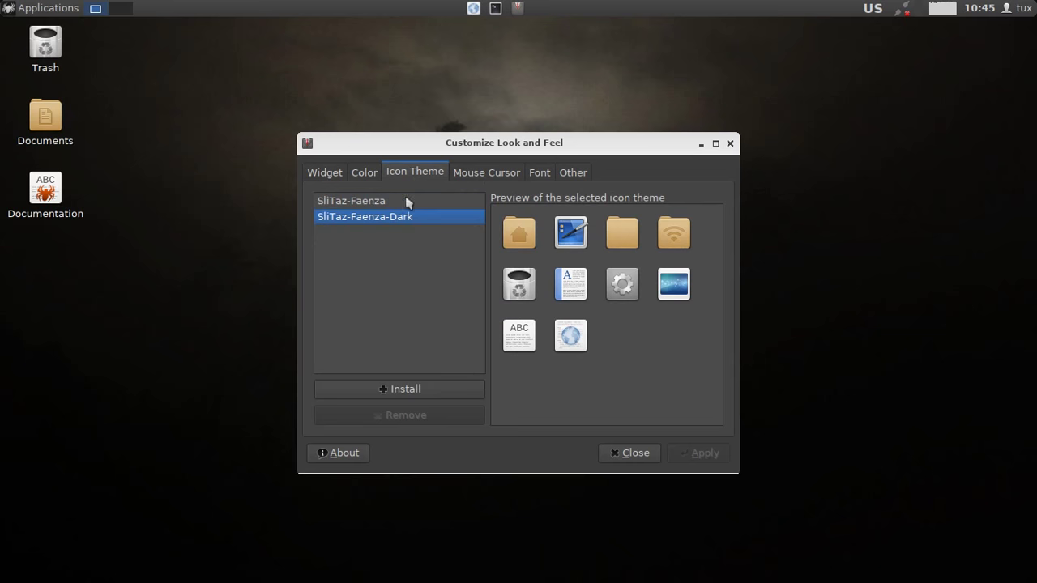
pyautogui.click(407, 203)
pyautogui.click(397, 220)
pyautogui.click(484, 174)
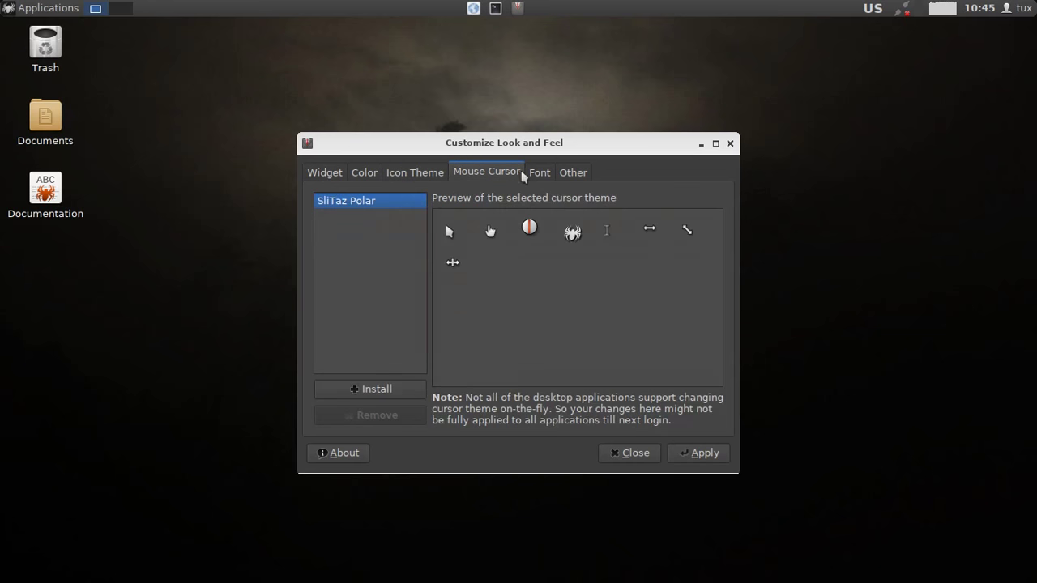
pyautogui.click(539, 175)
pyautogui.click(573, 176)
# Reapply the Clearlooks Brave Dark widget theme and close Customize Look and Feel.
pyautogui.click(327, 174)
pyautogui.click(702, 454)
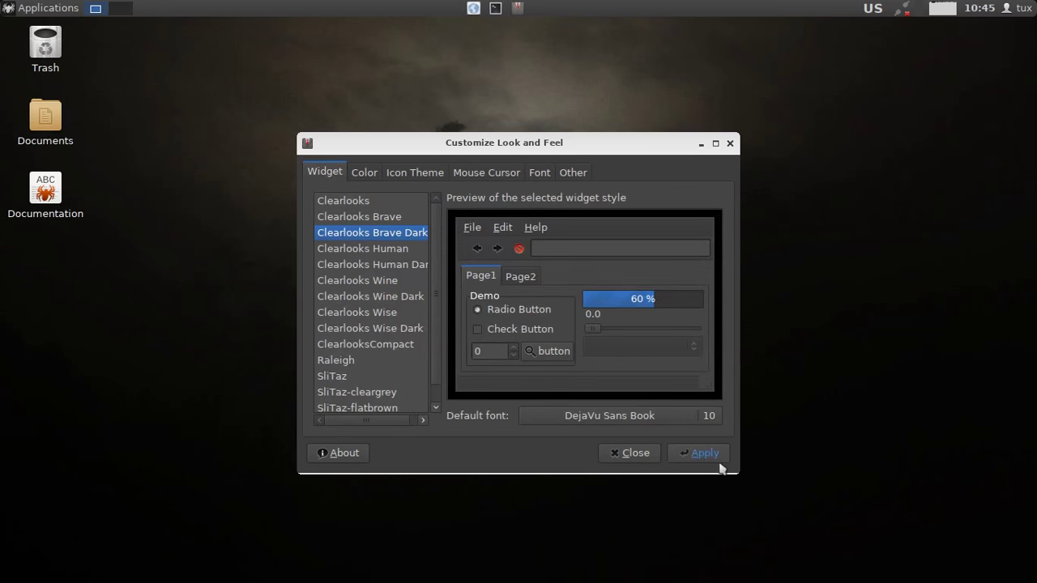
pyautogui.click(630, 453)
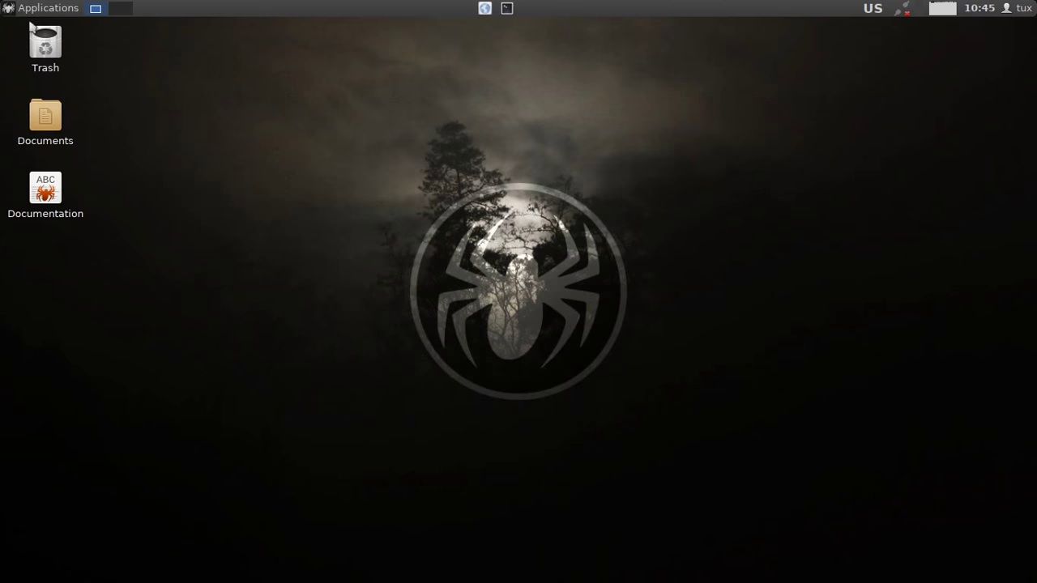
pyautogui.click(32, 8)
# Launch Preferences > Package Manager and sign in as root with the administrator password.
pyautogui.moveTo(59, 160)
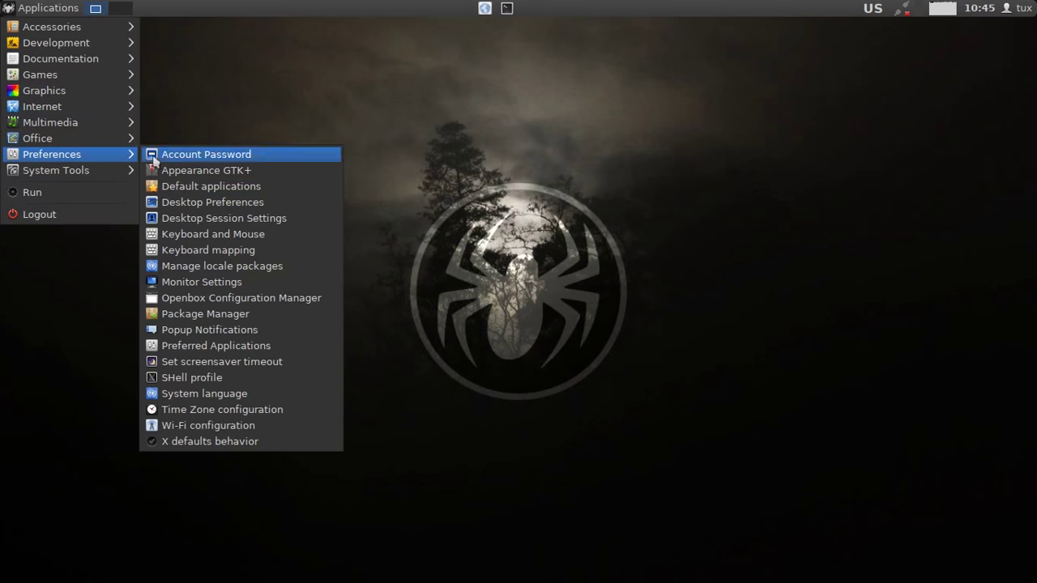
pyautogui.click(196, 322)
pyautogui.write('r')
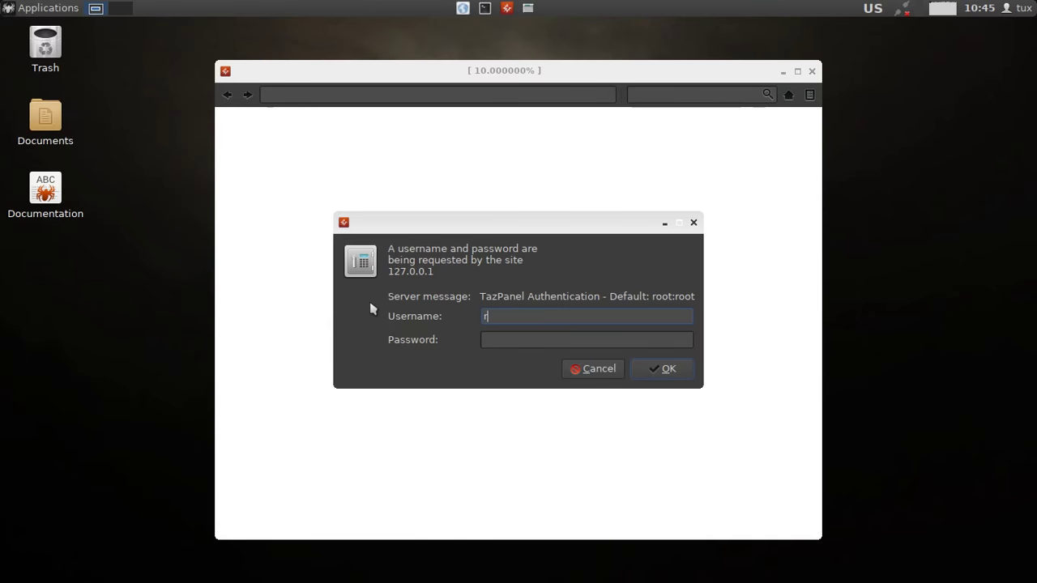
pyautogui.write('oot')
pyautogui.click(501, 339)
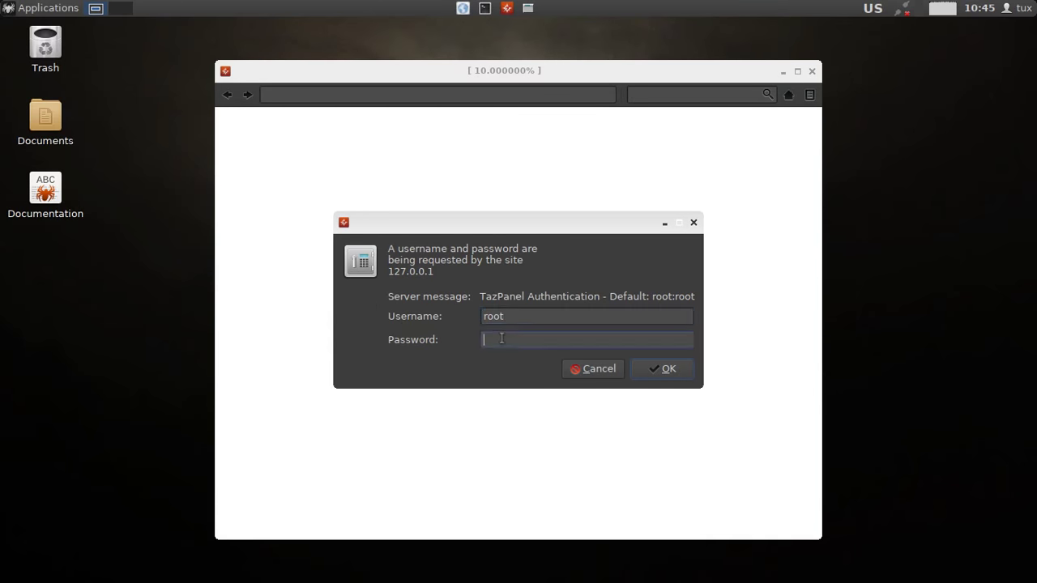
pyautogui.write('root')
pyautogui.press('Return')
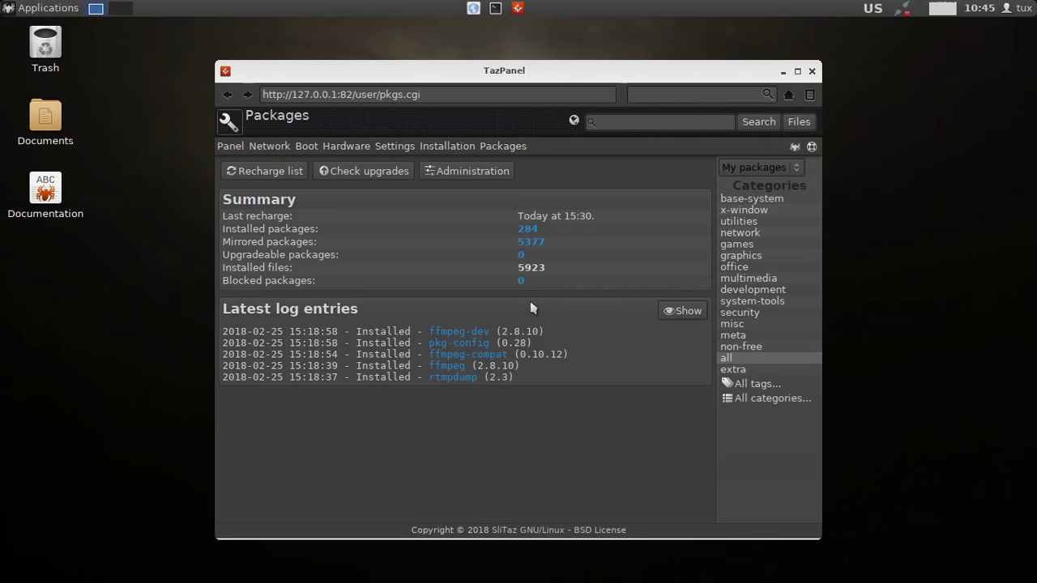
# Open TazPanel's Installation page and scroll through its Install, Upgrade and Evaluate options.
pyautogui.moveTo(503, 146)
pyautogui.click(451, 167)
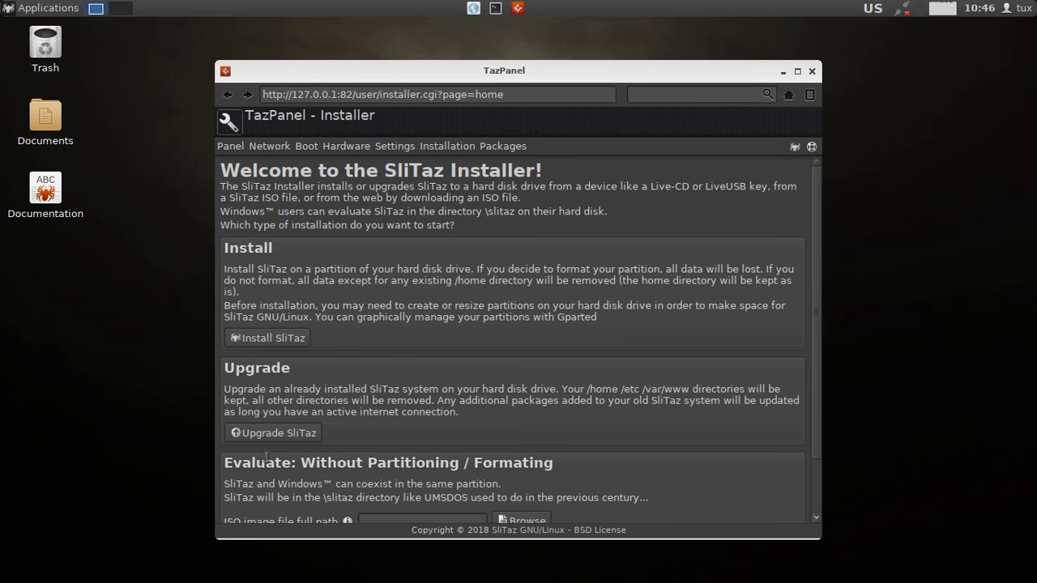
pyautogui.scroll(-2, 595, 291)
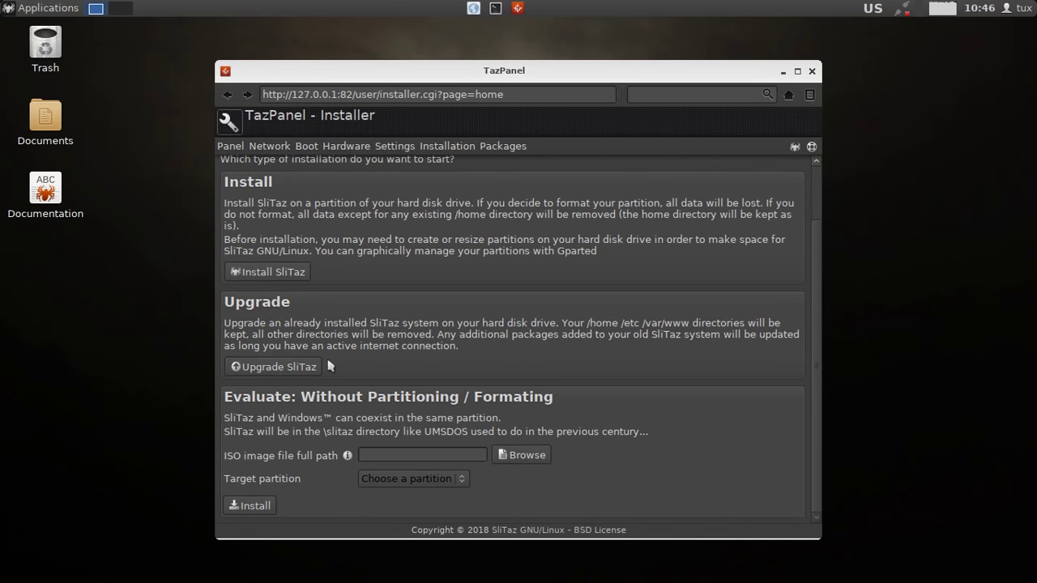
pyautogui.scroll(2, 331, 366)
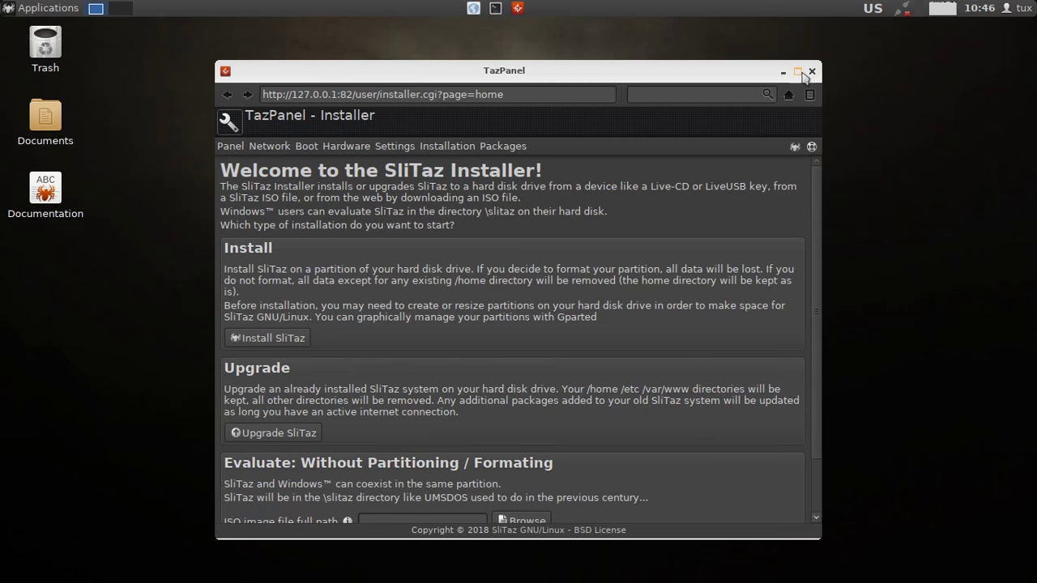
# Close TazPanel, glance at the clock's session menu and the Applications menu, then dismiss both.
pyautogui.click(811, 72)
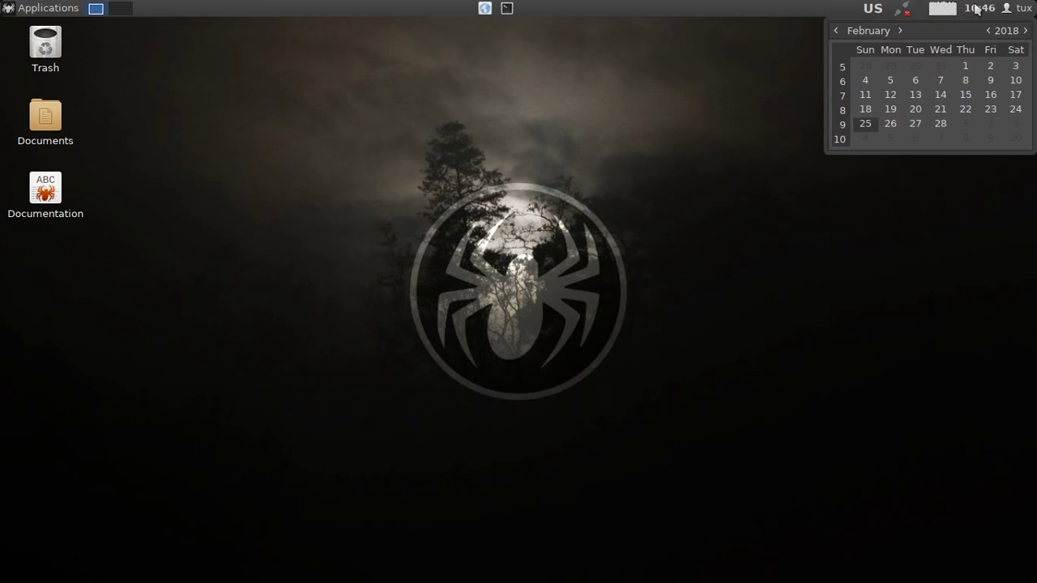
pyautogui.click(1019, 8)
pyautogui.click(1020, 8)
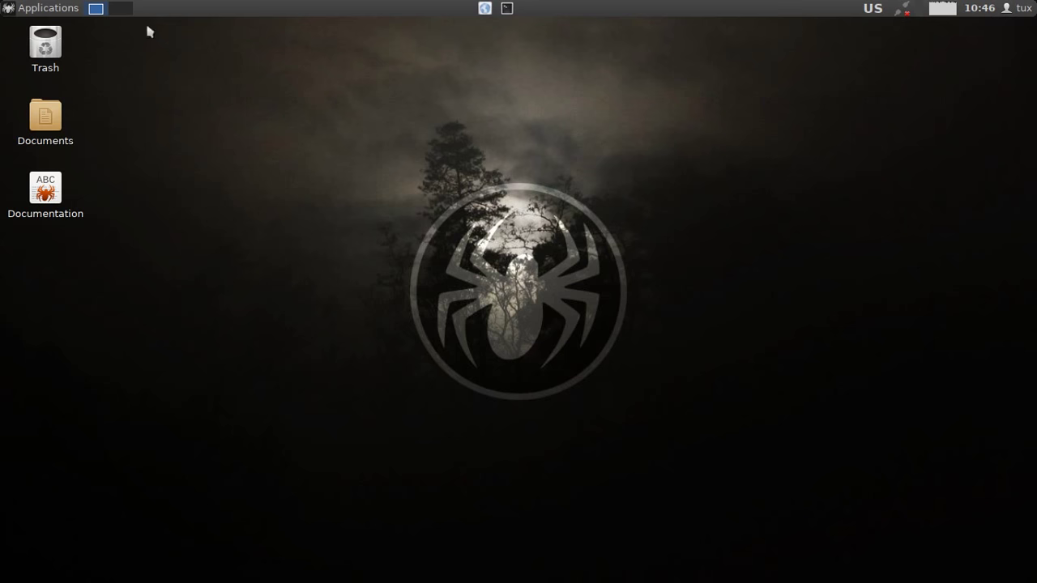
pyautogui.click(10, 9)
pyautogui.click(397, 103)
# Open the Documentation desktop icon, select the DOCUMENTATION heading, and scroll to the copyright footer.
pyautogui.doubleClick(48, 191)
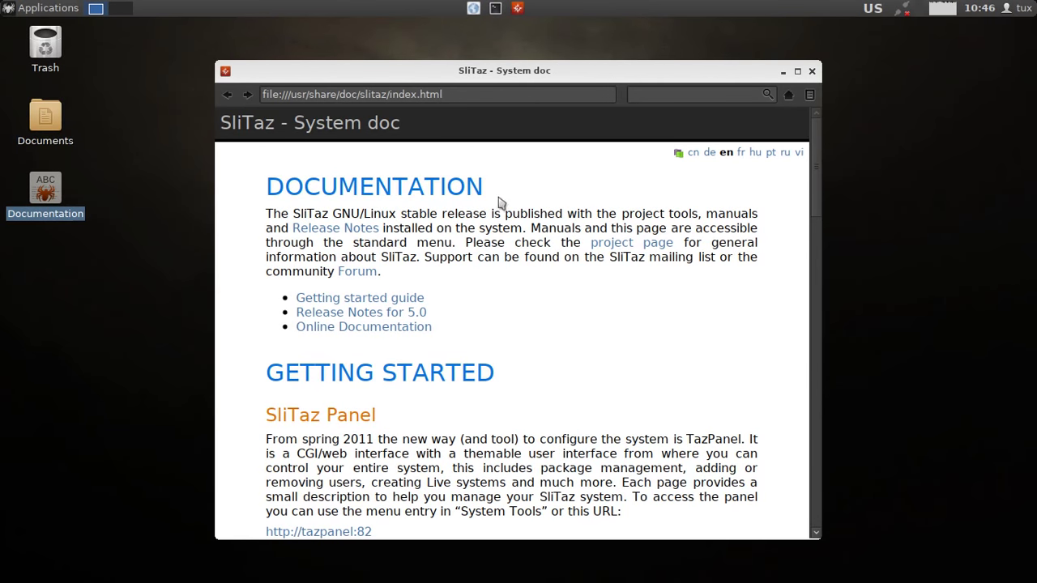
pyautogui.moveTo(485, 187); pyautogui.dragTo(273, 185)
pyautogui.scroll(-3, 566, 307)
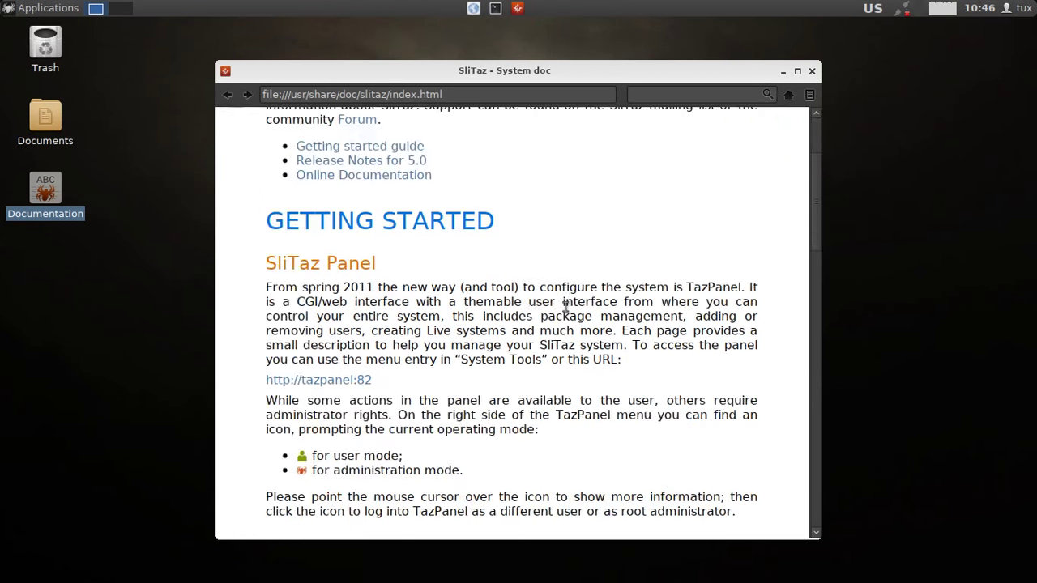
pyautogui.scroll(-7, 565, 306)
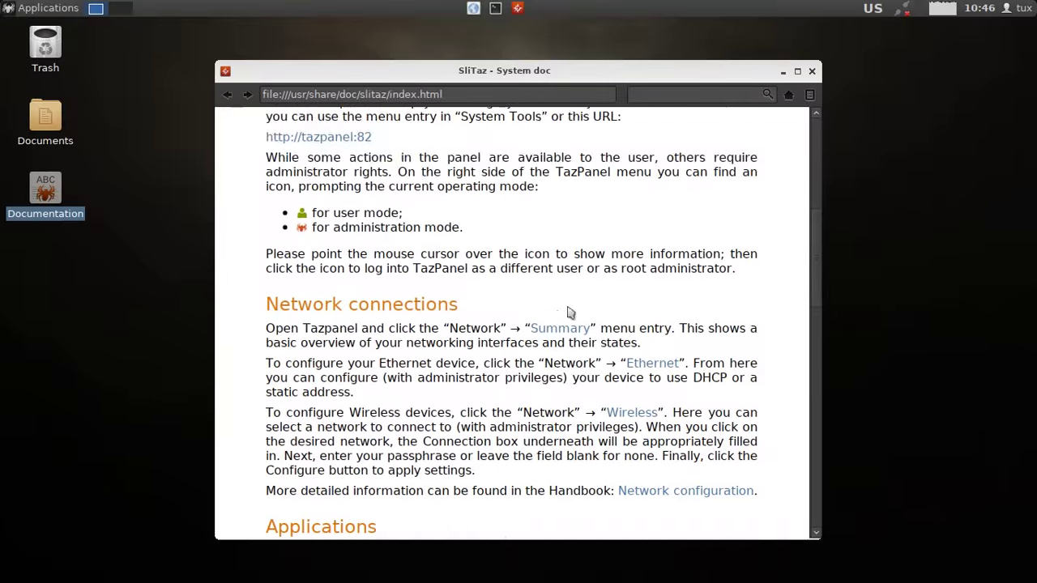
pyautogui.scroll(-3, 566, 305)
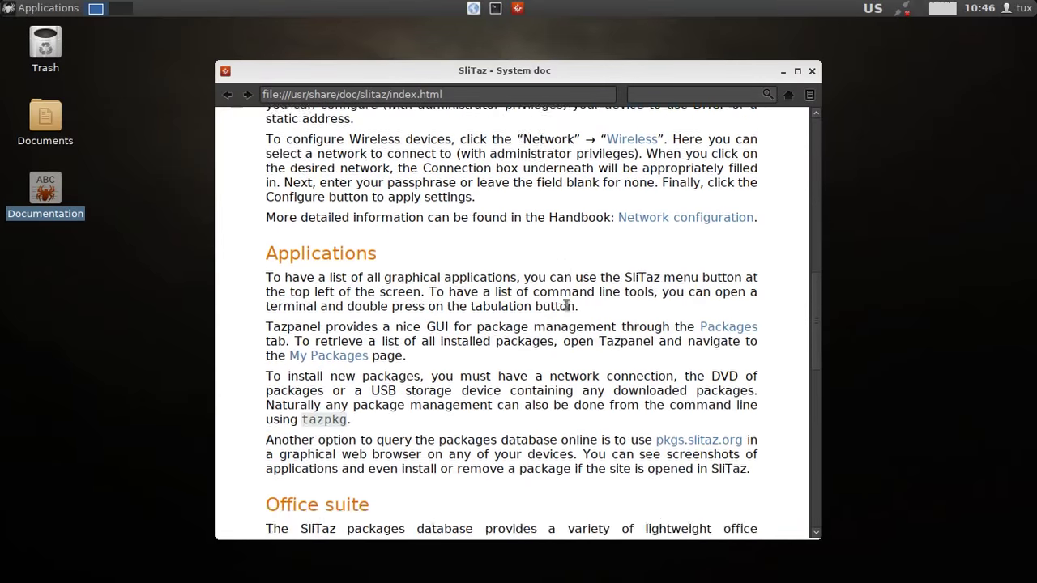
pyautogui.scroll(-15, 566, 306)
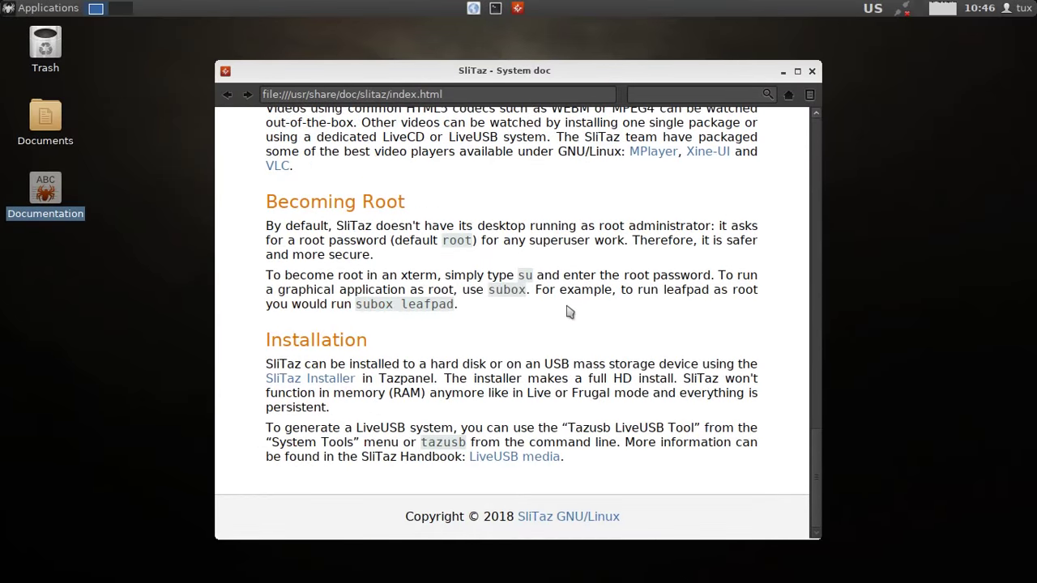
# Close the documentation, maximise the empty Documents folder and view the PCManFM 1.2.5 About info.
pyautogui.click(814, 71)
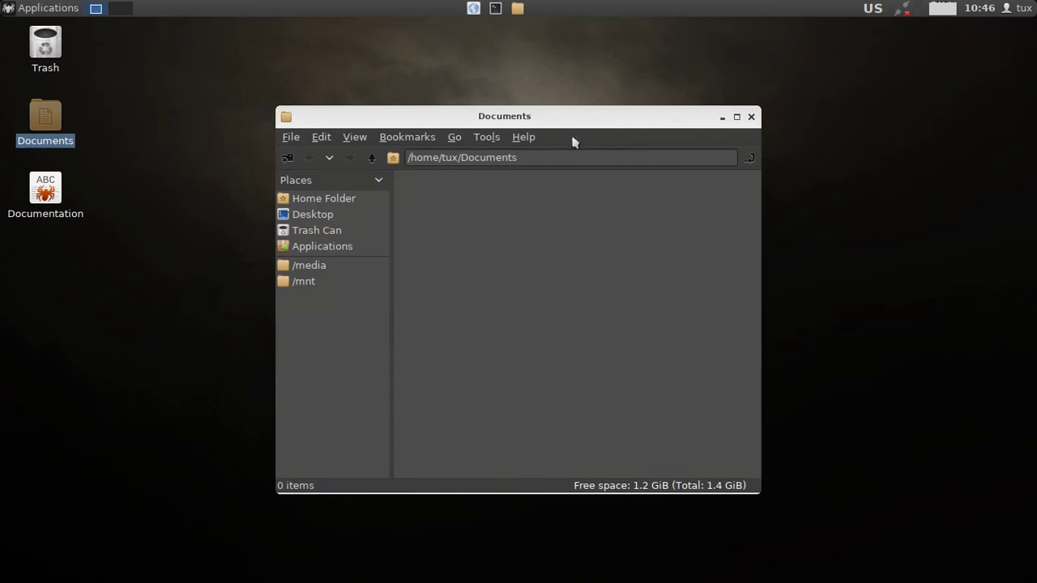
pyautogui.doubleClick(658, 123)
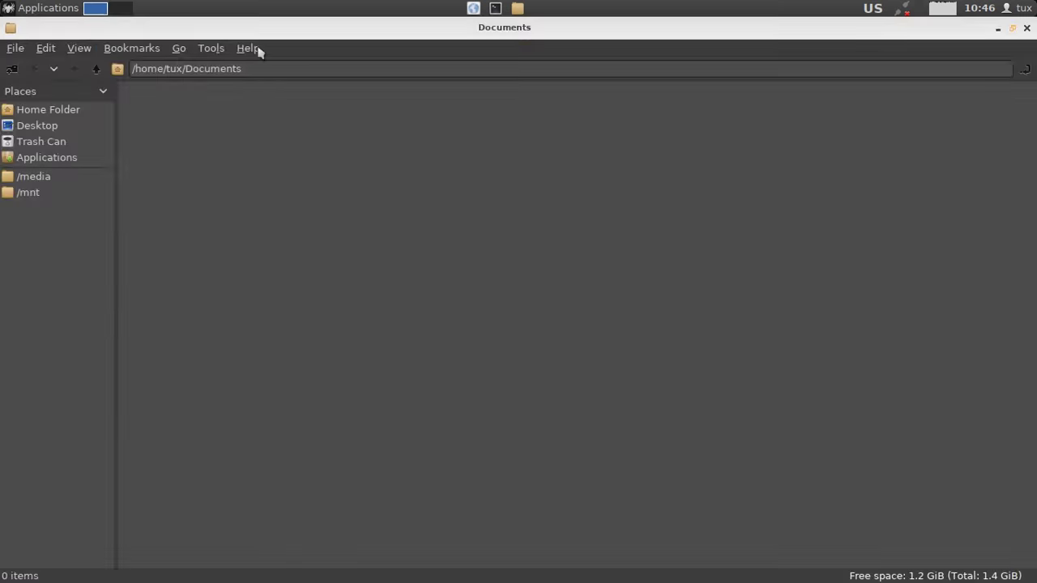
pyautogui.click(258, 51)
pyautogui.click(275, 70)
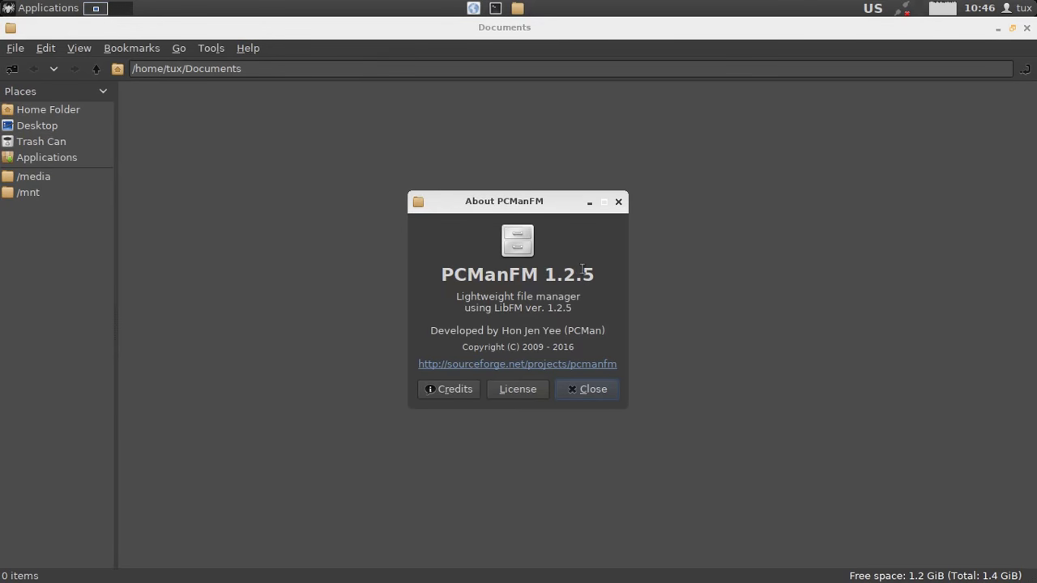
pyautogui.moveTo(595, 274); pyautogui.dragTo(434, 272)
pyautogui.click(571, 308)
# Close the About box and the Documents window, leaving the desktop clear.
pyautogui.click(619, 203)
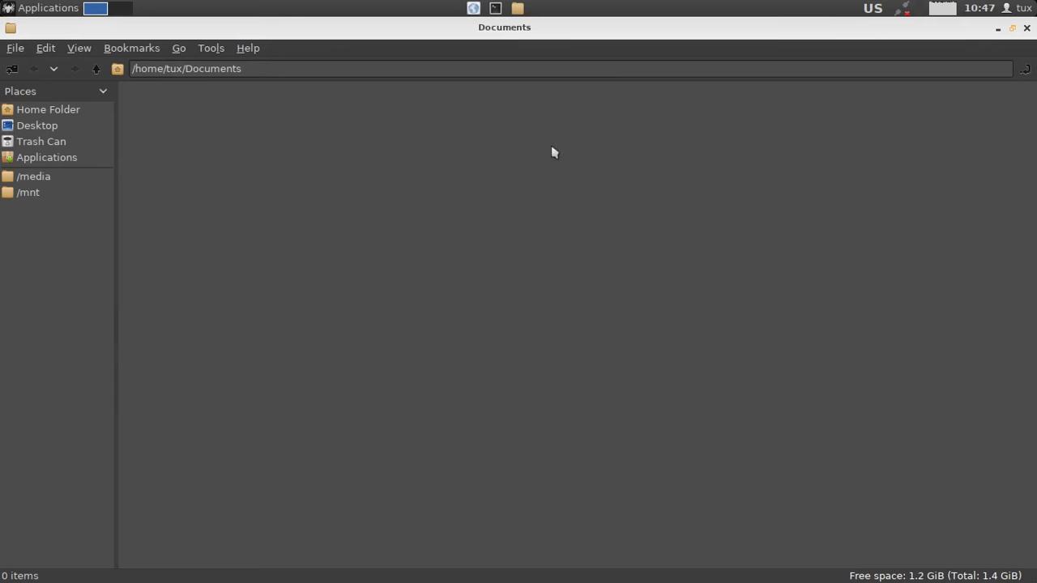
pyautogui.click(1027, 27)
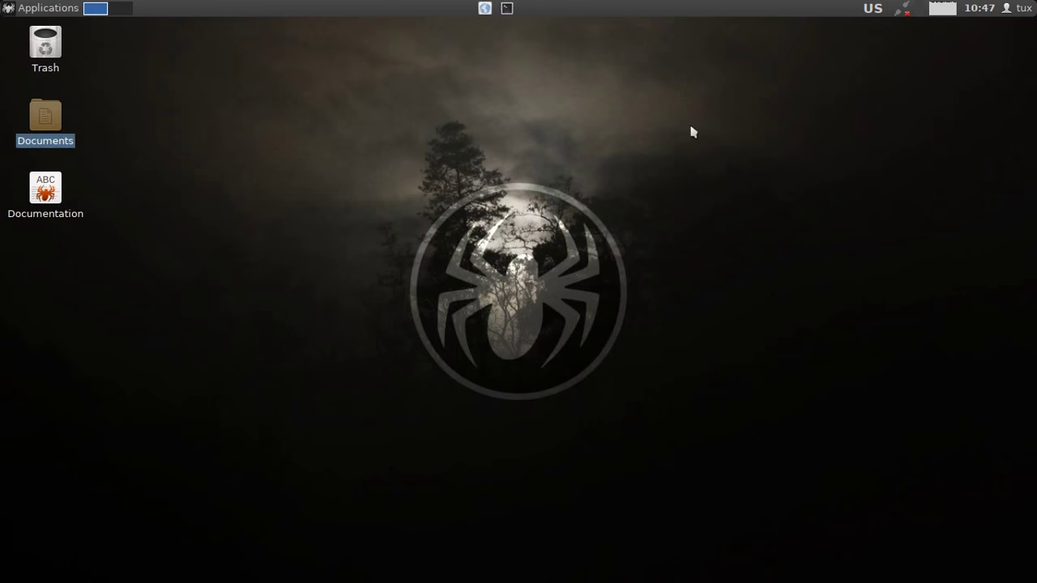
pyautogui.click(564, 176)
pyautogui.rightClick(402, 66)
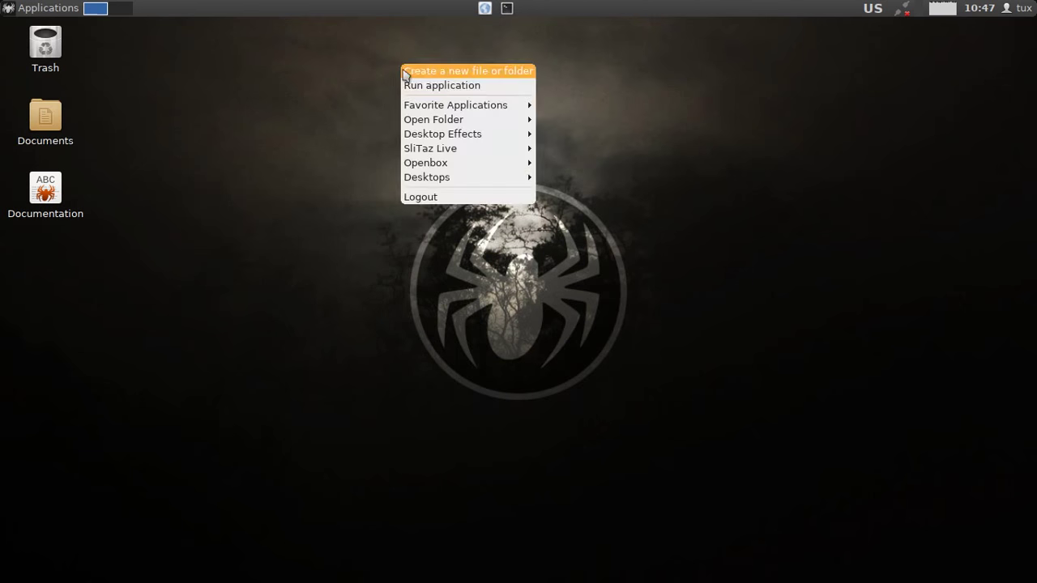
pyautogui.moveTo(467, 103)
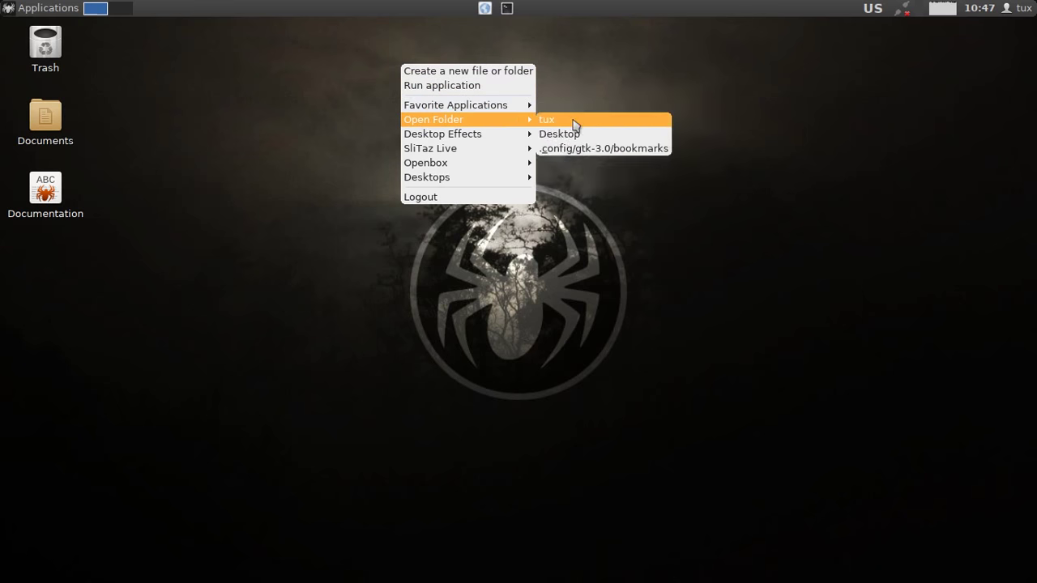
pyautogui.moveTo(504, 138)
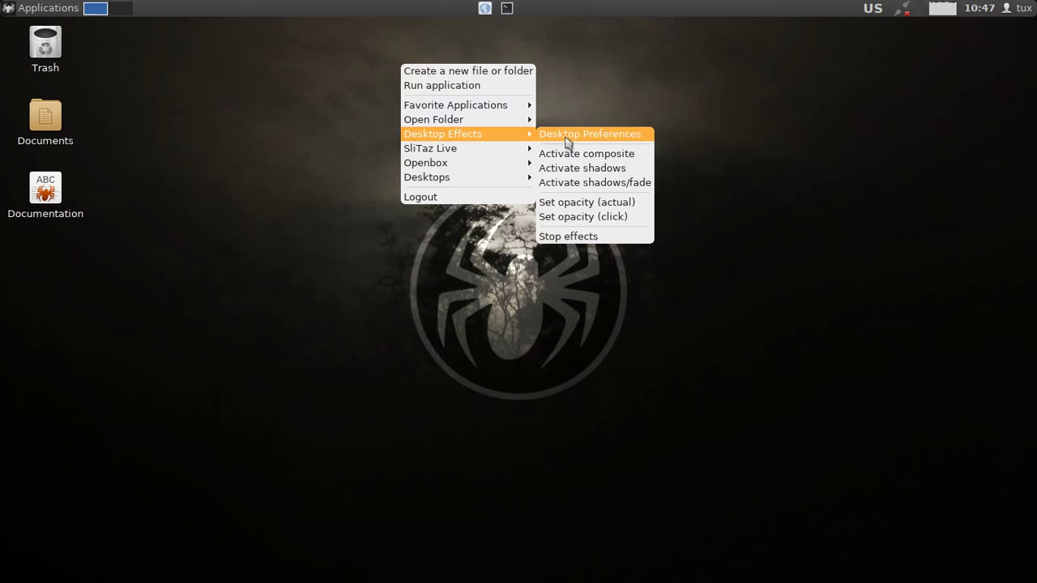
pyautogui.moveTo(481, 154)
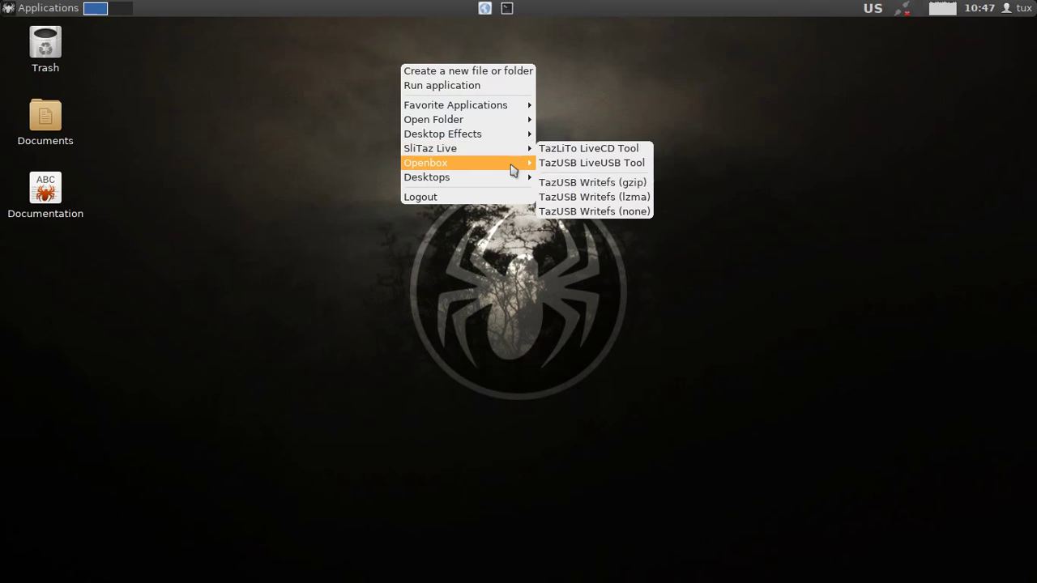
pyautogui.moveTo(514, 167)
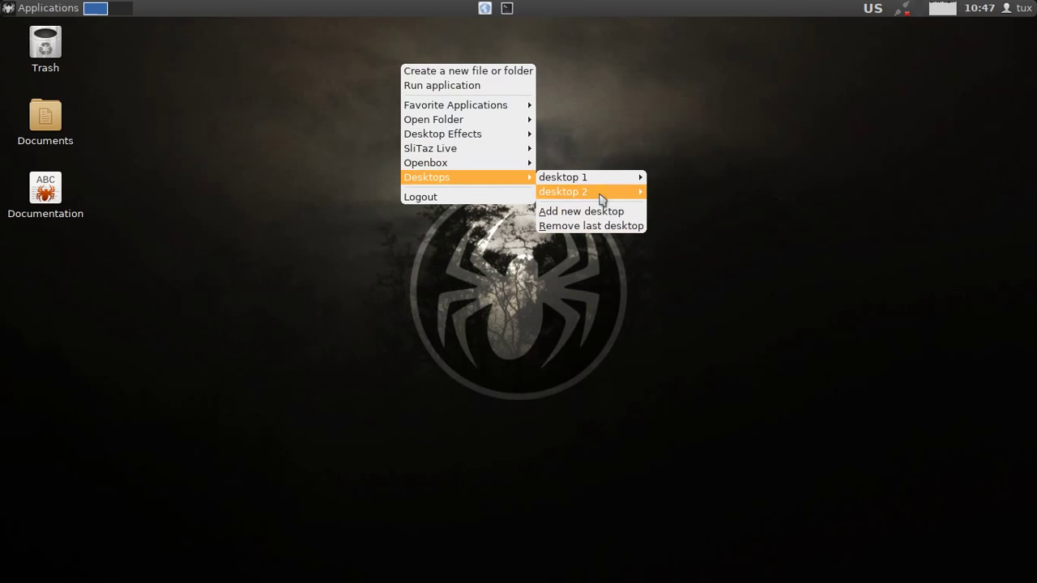
pyautogui.click(258, 180)
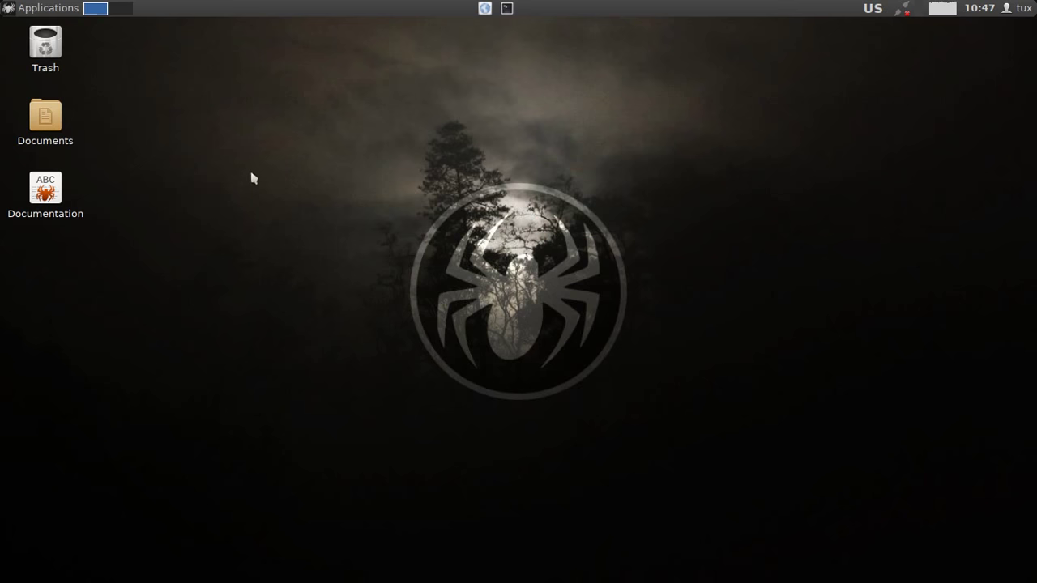
pyautogui.click(39, 14)
pyautogui.moveTo(73, 154)
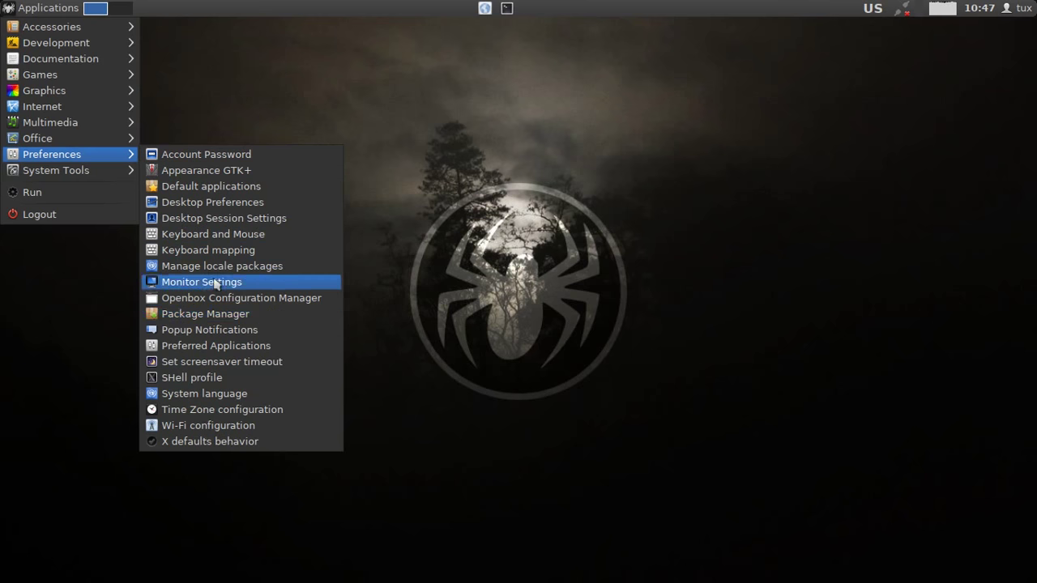
pyautogui.click(219, 202)
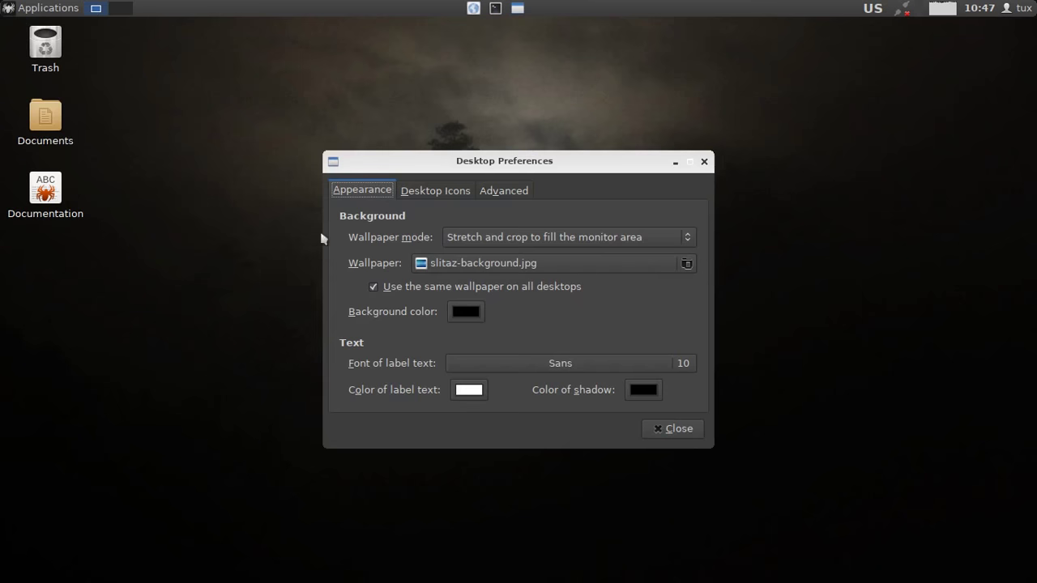
pyautogui.click(685, 264)
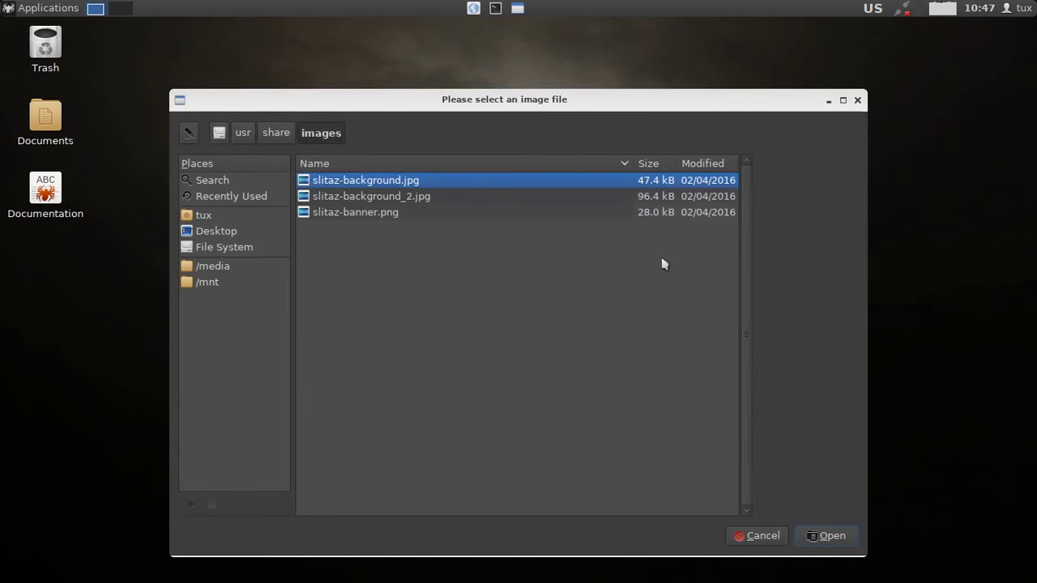
pyautogui.click(426, 201)
pyautogui.click(393, 212)
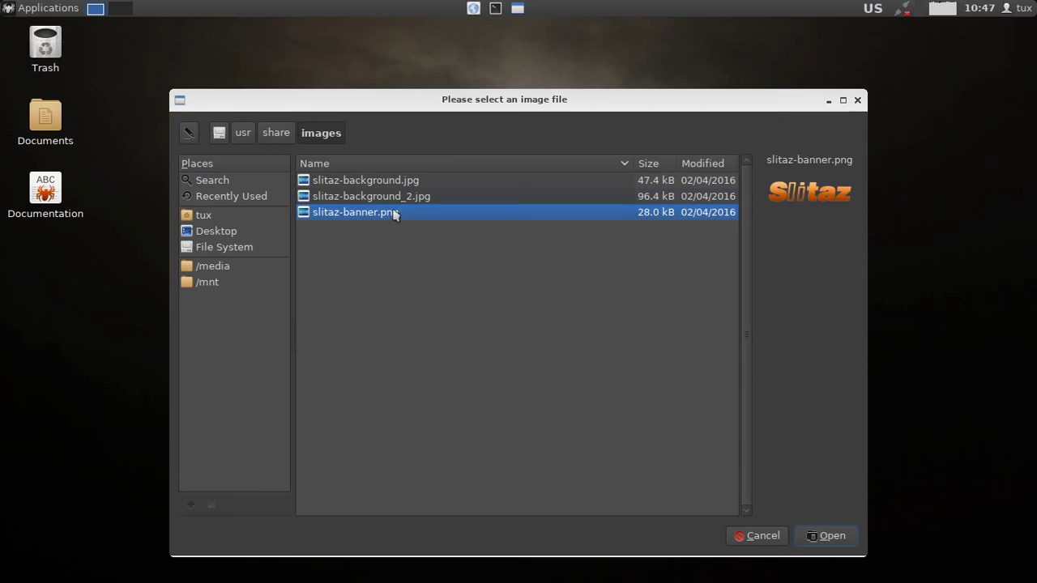
pyautogui.click(388, 182)
pyautogui.click(388, 198)
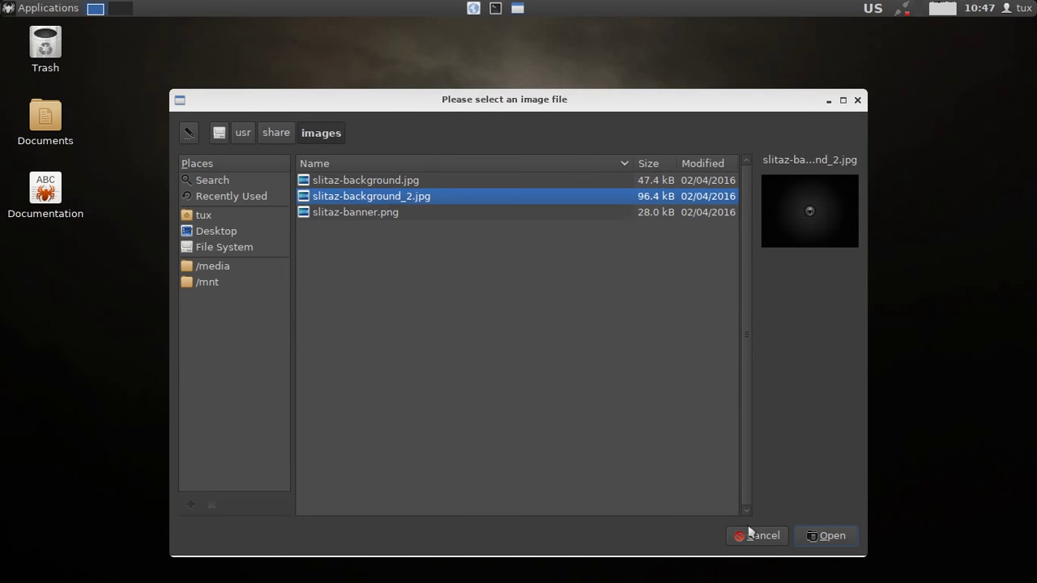
pyautogui.click(756, 534)
pyautogui.click(457, 194)
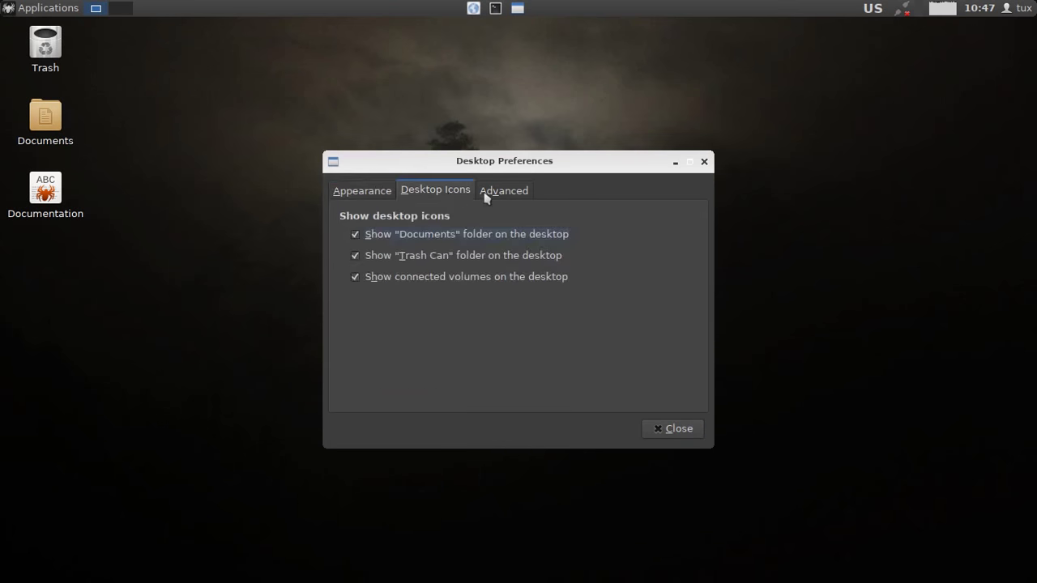
pyautogui.click(510, 194)
pyautogui.click(363, 193)
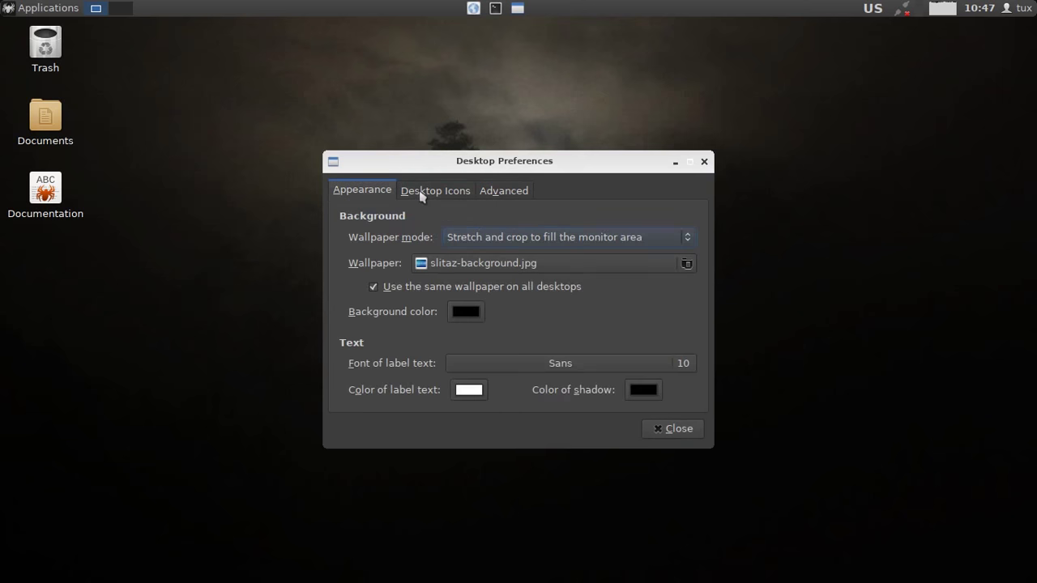
pyautogui.click(430, 191)
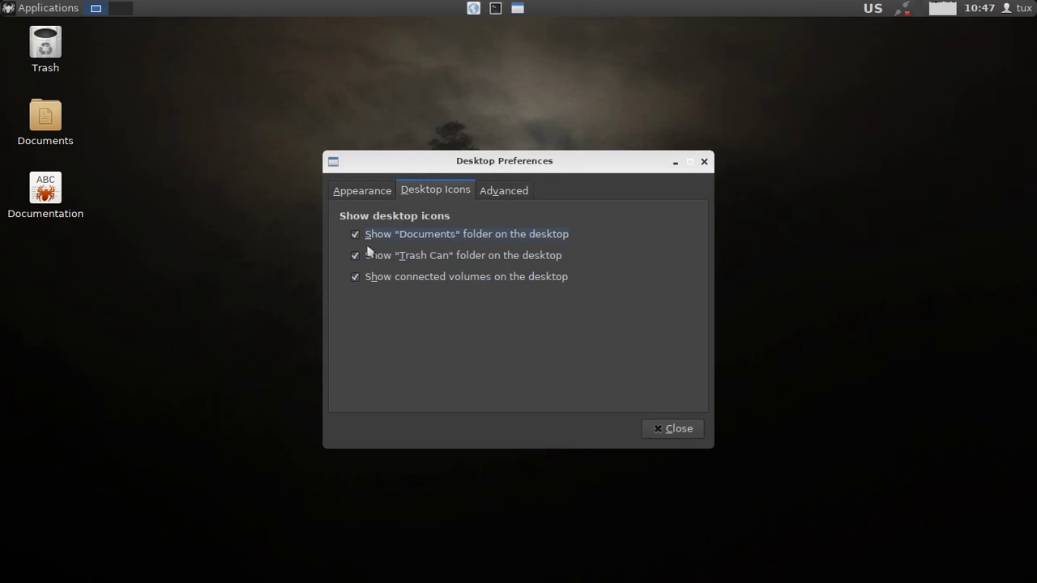
pyautogui.click(485, 193)
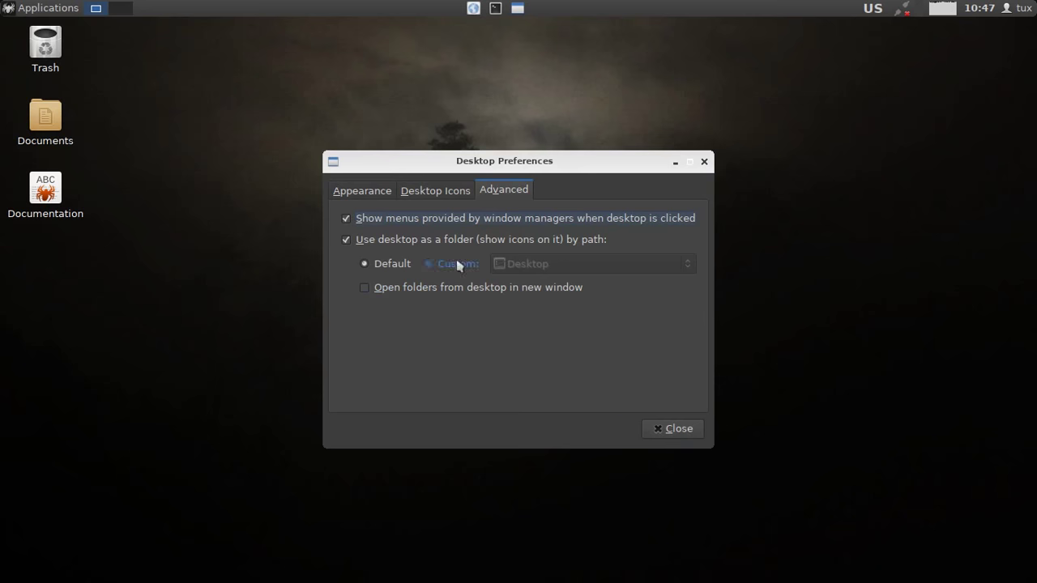
pyautogui.click(363, 191)
pyautogui.click(671, 430)
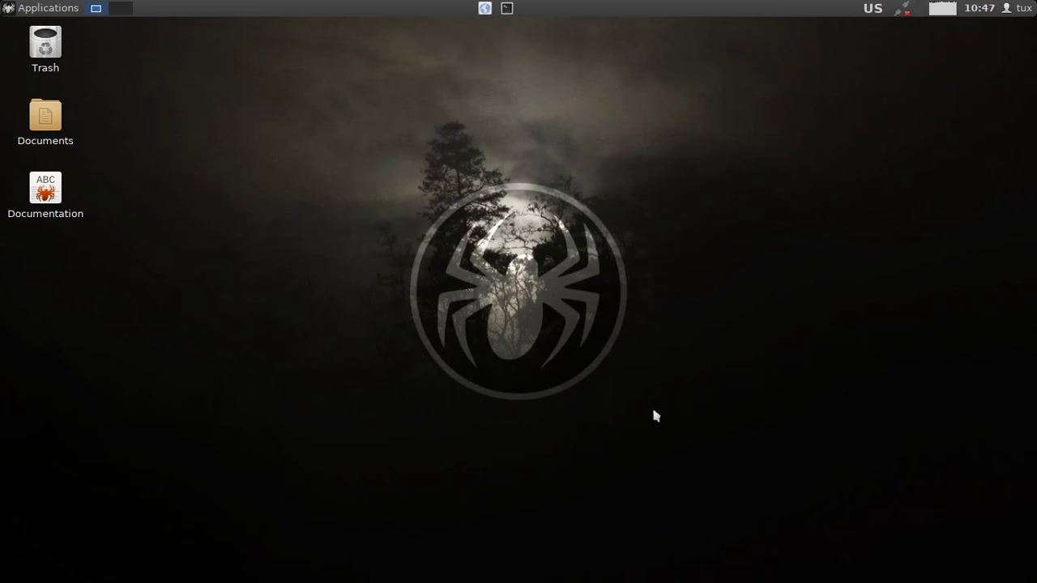
pyautogui.click(508, 11)
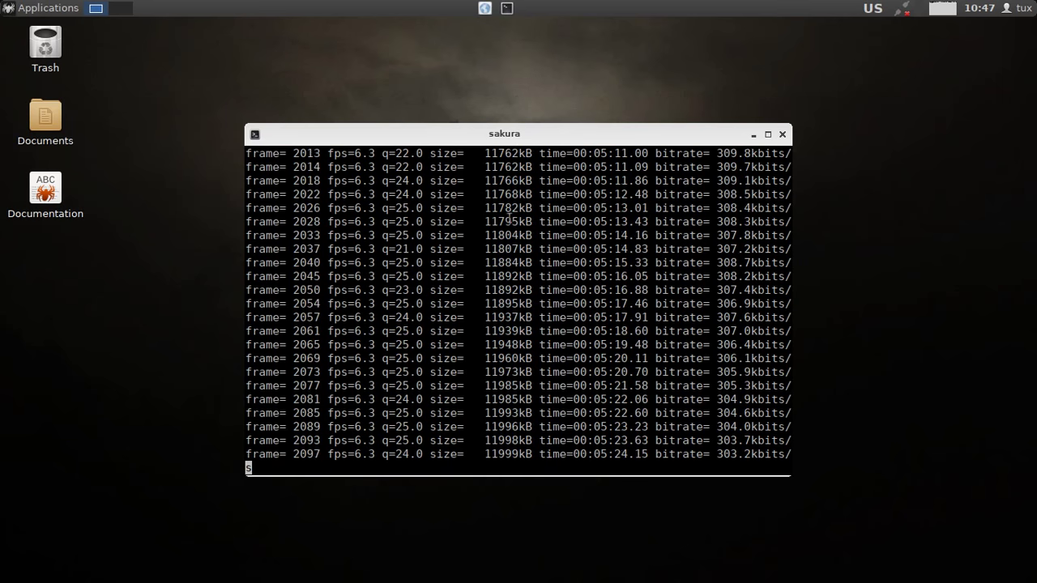
pyautogui.scroll(10, 615, 344)
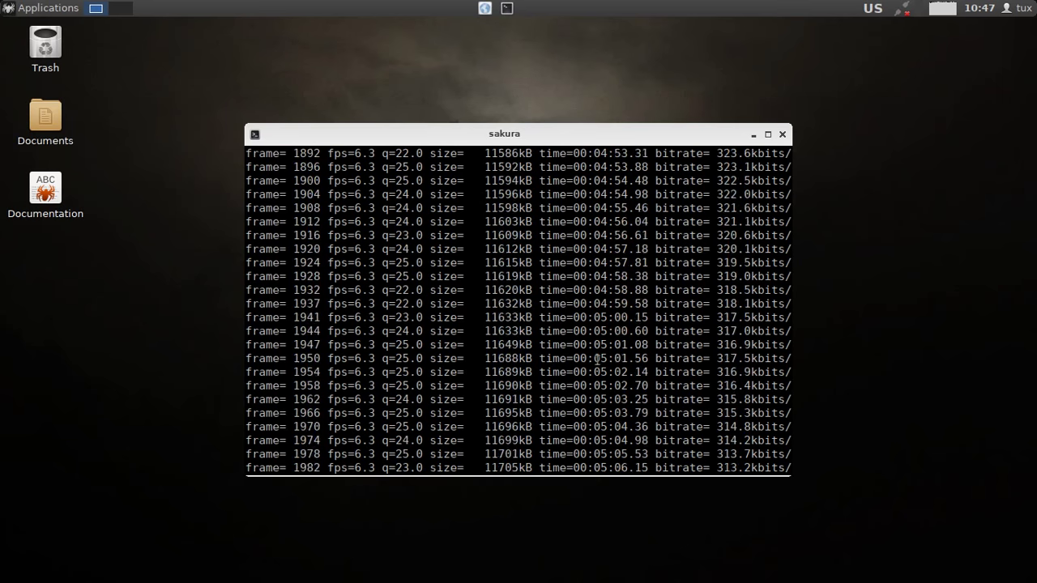
pyautogui.scroll(13, 597, 358)
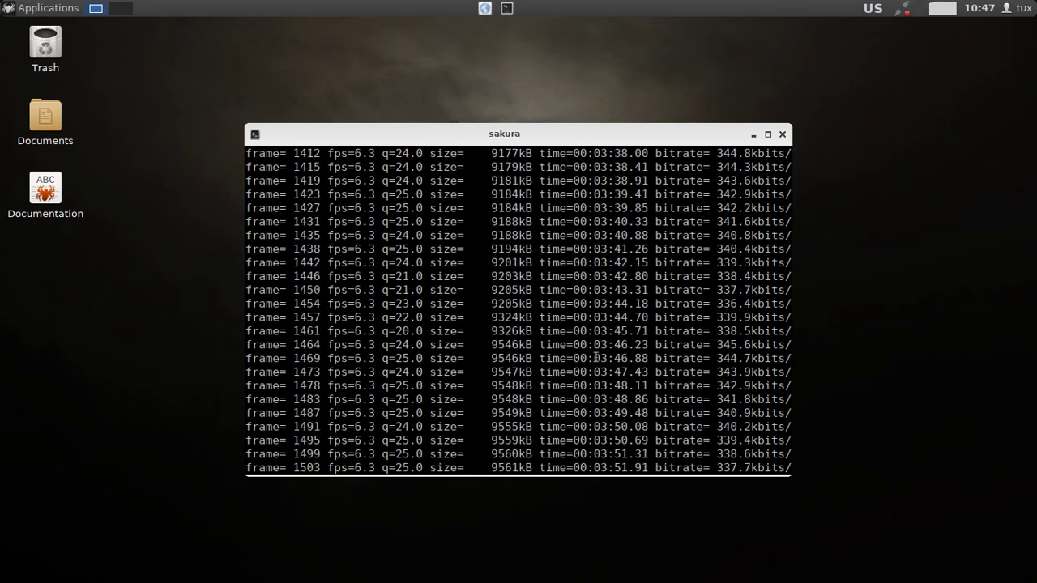
pyautogui.scroll(12, 597, 357)
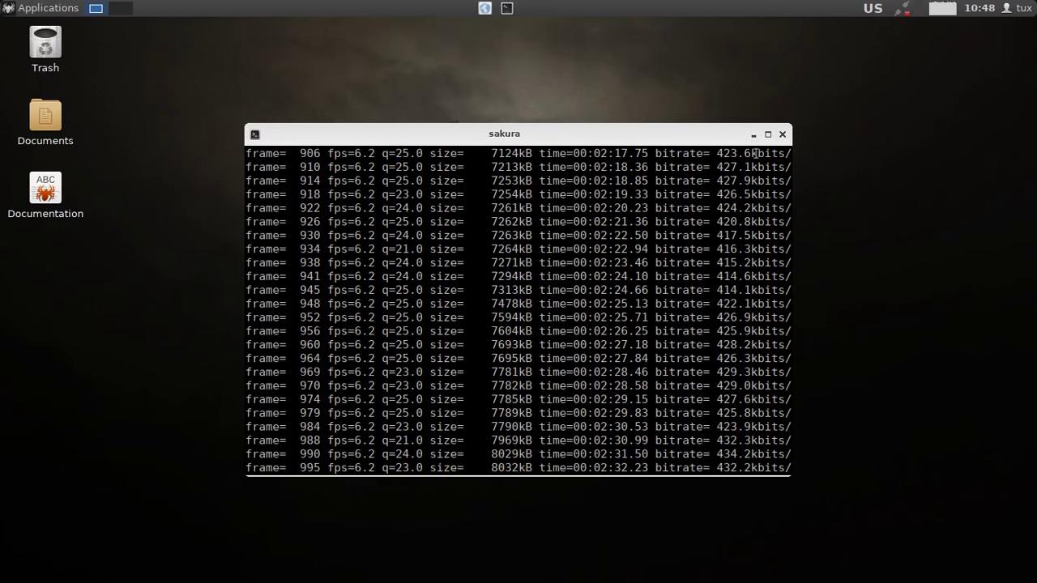
pyautogui.scroll(6, 784, 139)
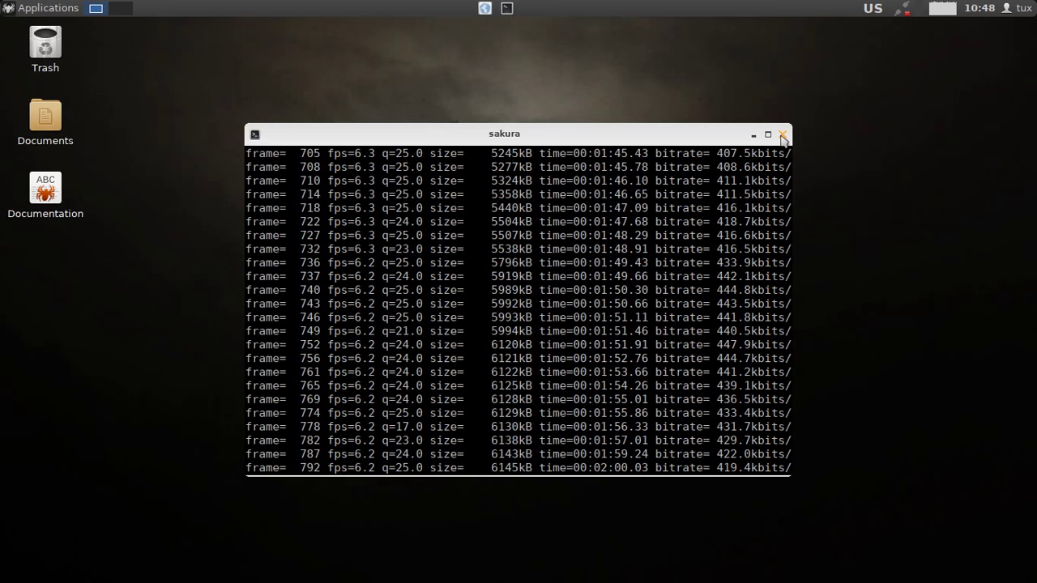
pyautogui.click(506, 8)
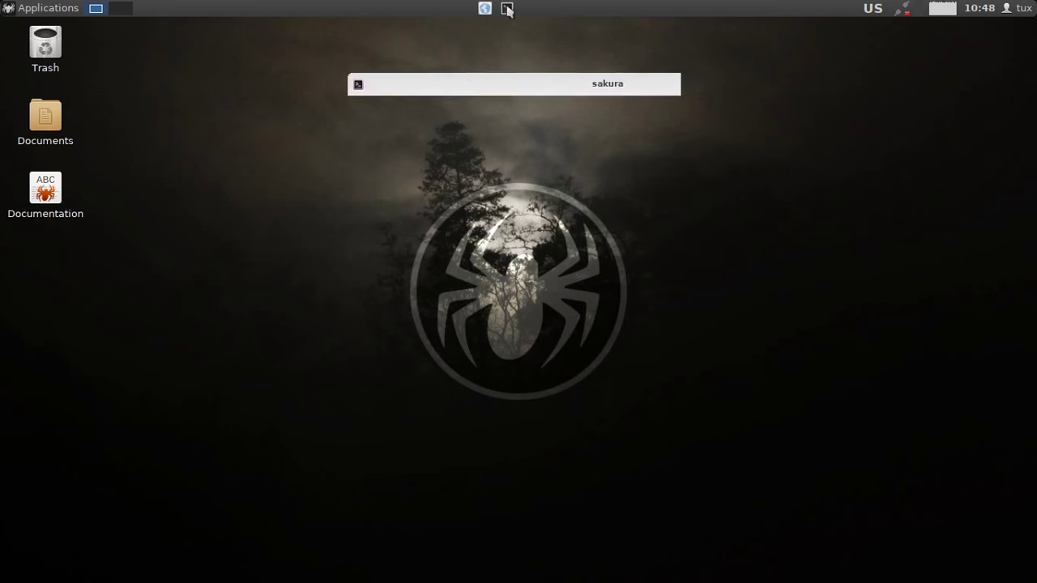
# Launch a Sakura terminal and run uname -a, showing kernel 3.2.98-slitaz.
pyautogui.click(42, 7)
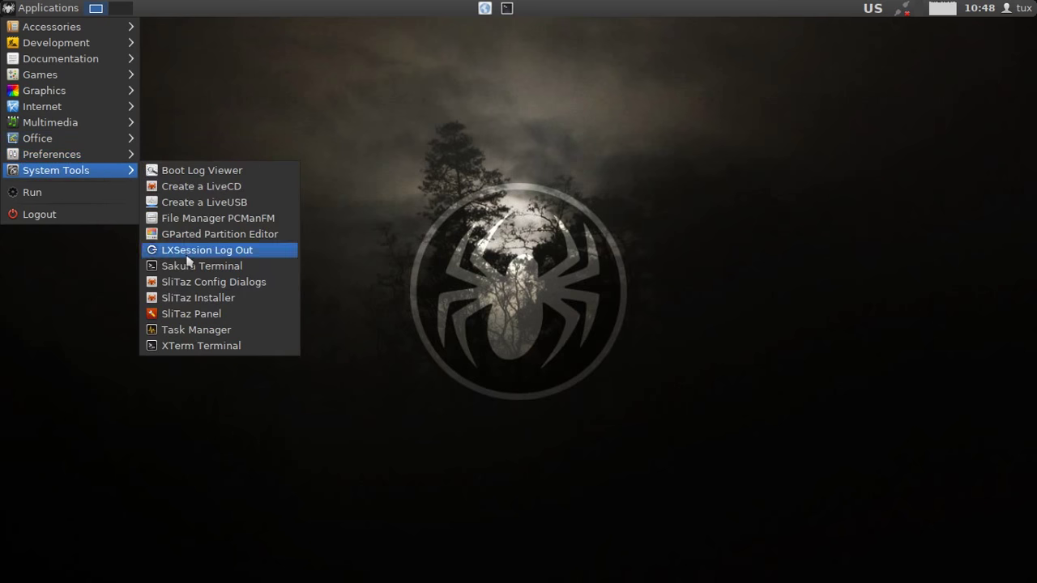
pyautogui.click(188, 266)
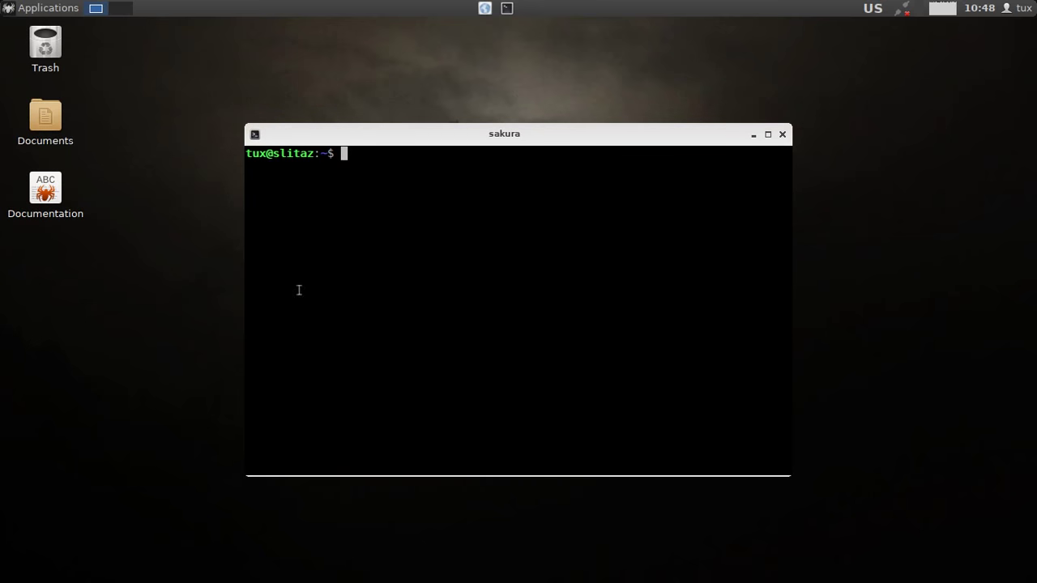
pyautogui.write('uname -a')
pyautogui.press('Return')
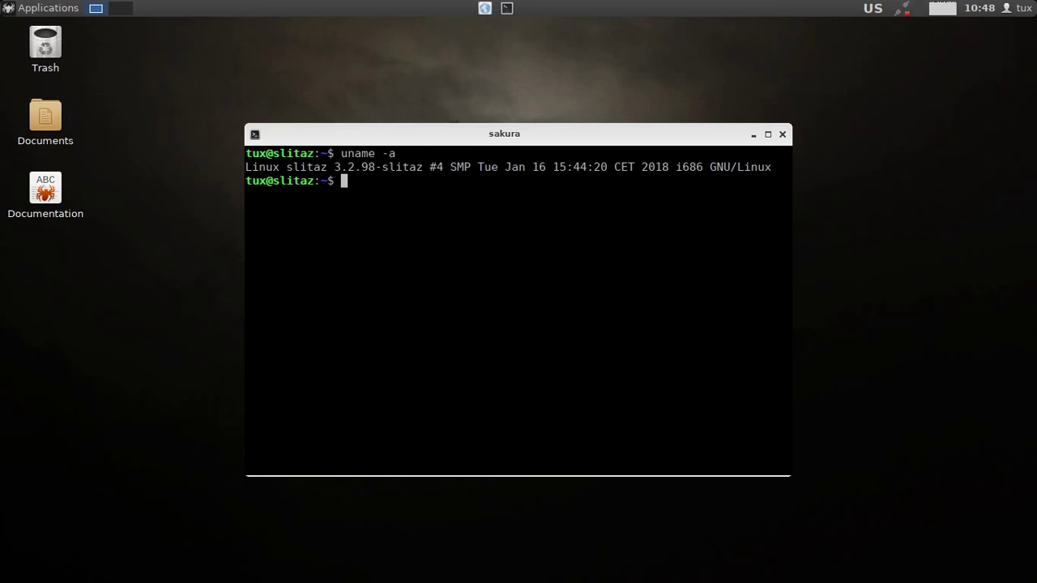
pyautogui.tripleClick(372, 167)
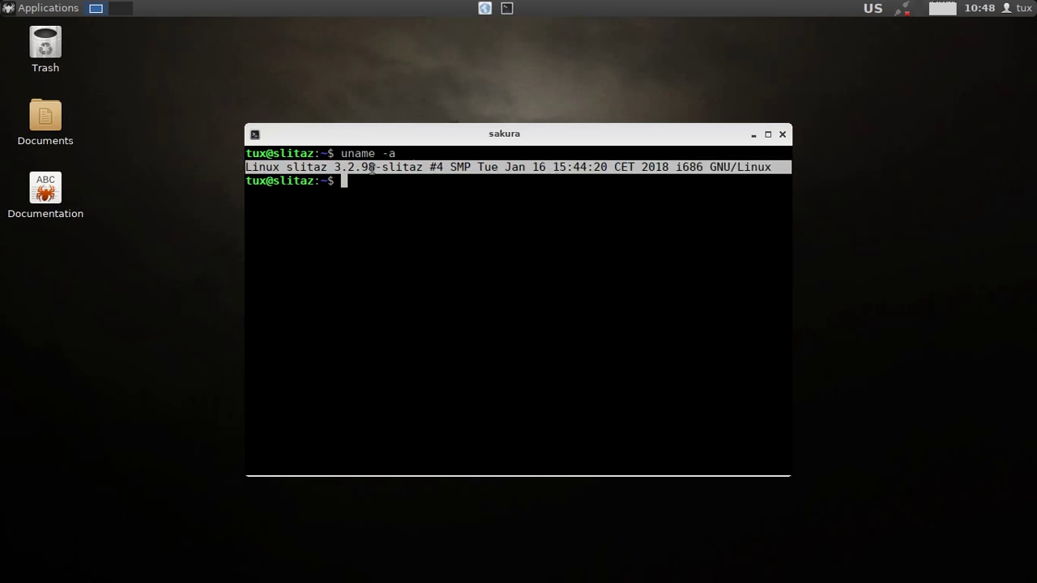
pyautogui.click(372, 183)
# Try htop, run top, highlight its memory figures, then close the terminal.
pyautogui.write('h')
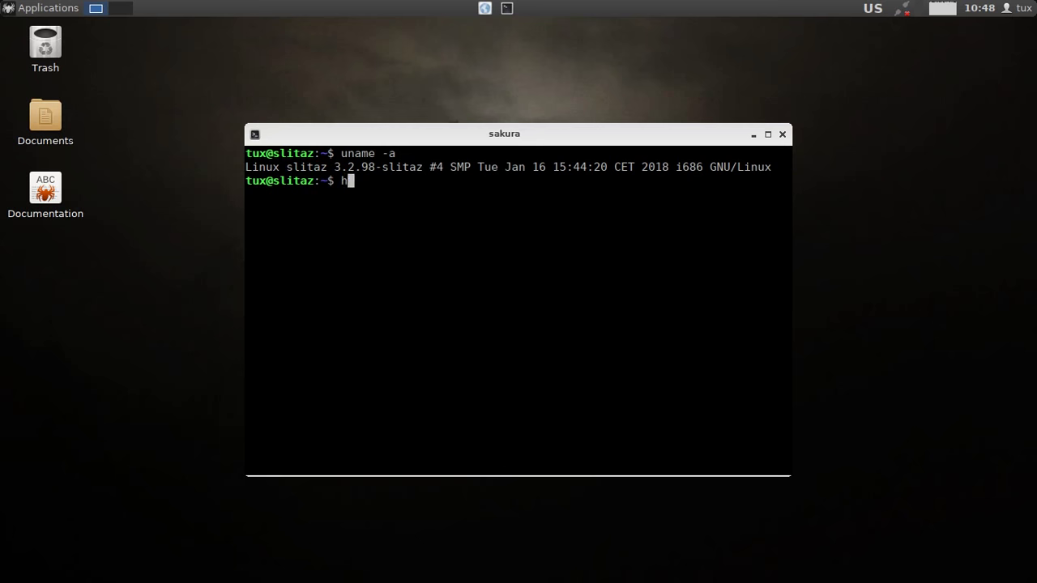
pyautogui.write('top')
pyautogui.press('Return')
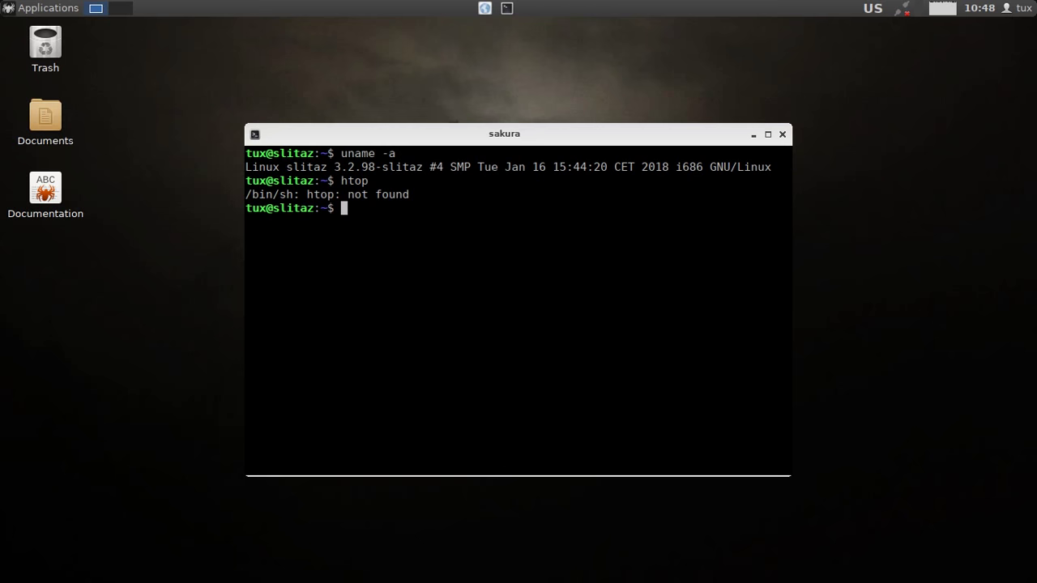
pyautogui.write('top')
pyautogui.press('Return')
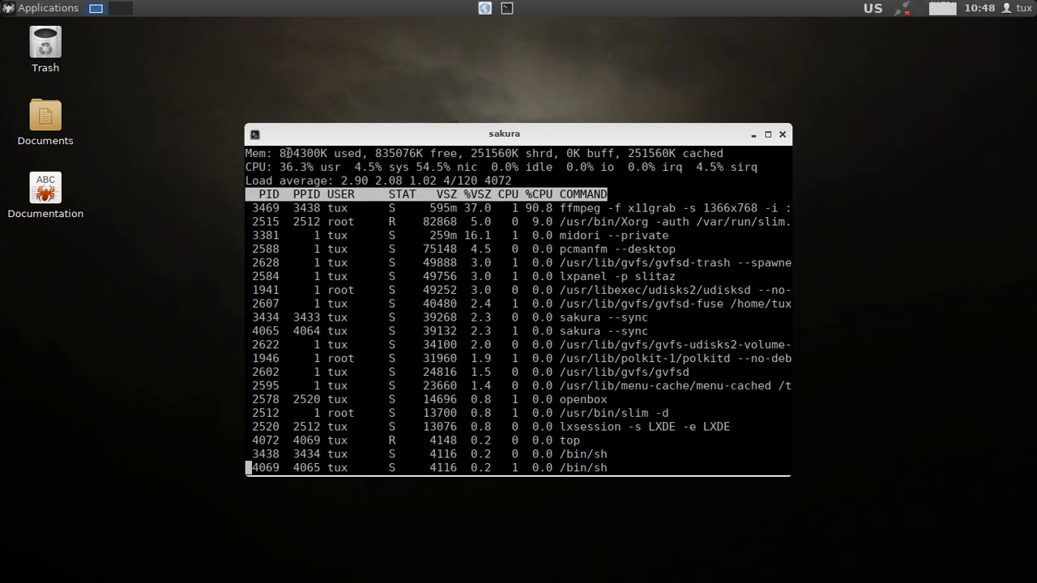
pyautogui.moveTo(279, 153); pyautogui.dragTo(409, 145)
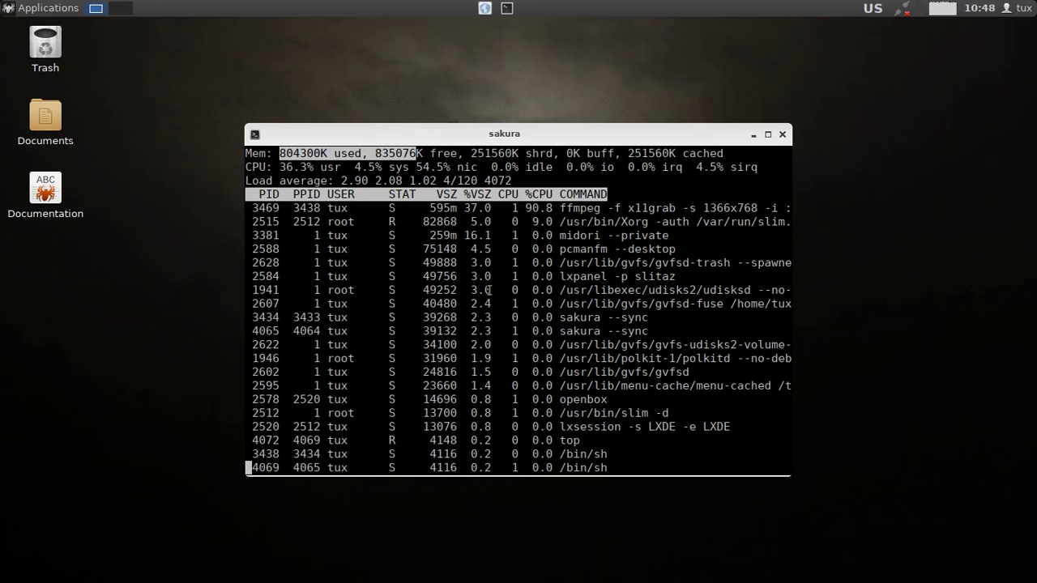
pyautogui.click(783, 134)
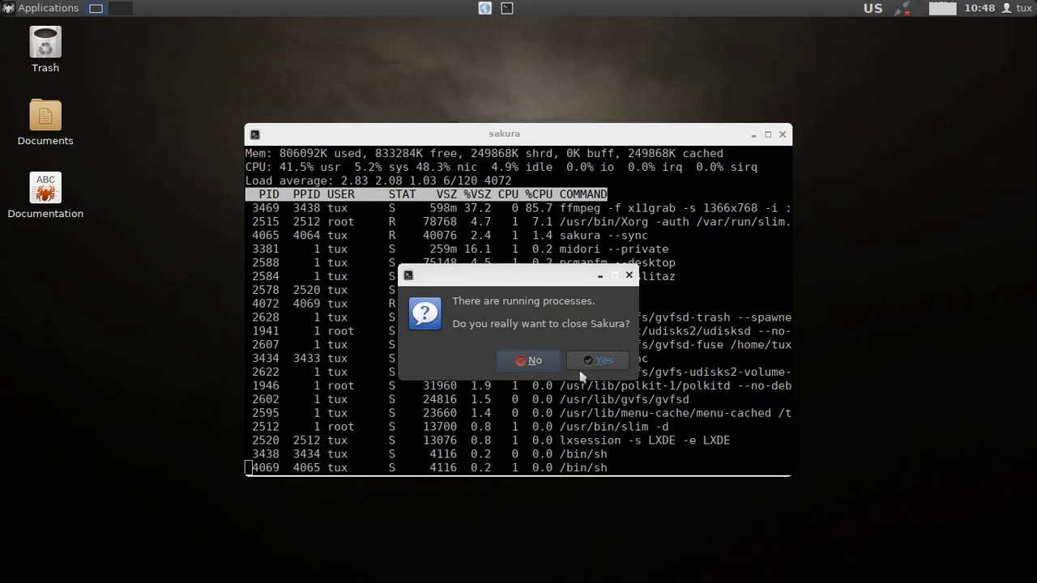